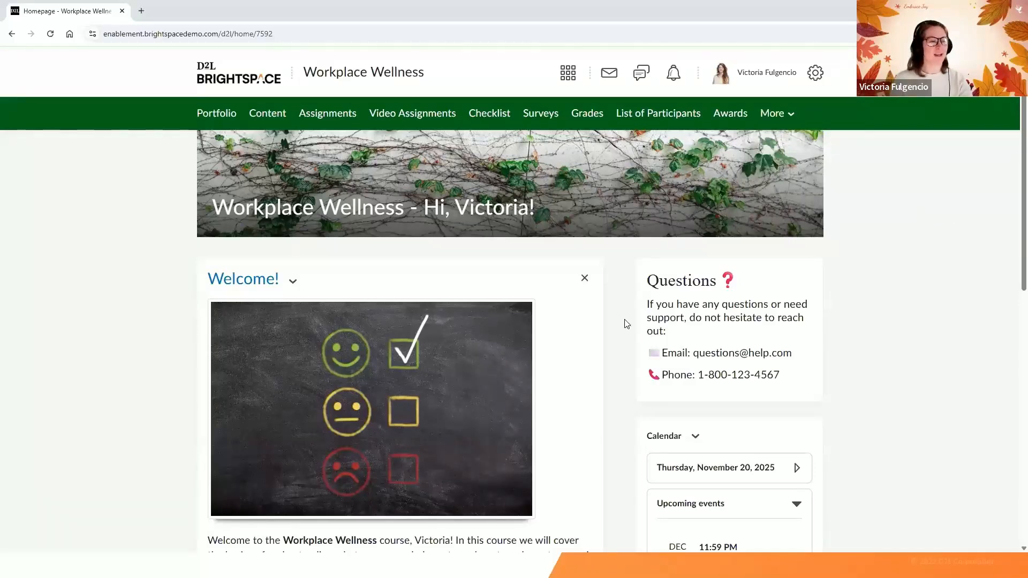
# Open the text customization for the course homepage banner.
pyautogui.scroll(-1, 627, 323)
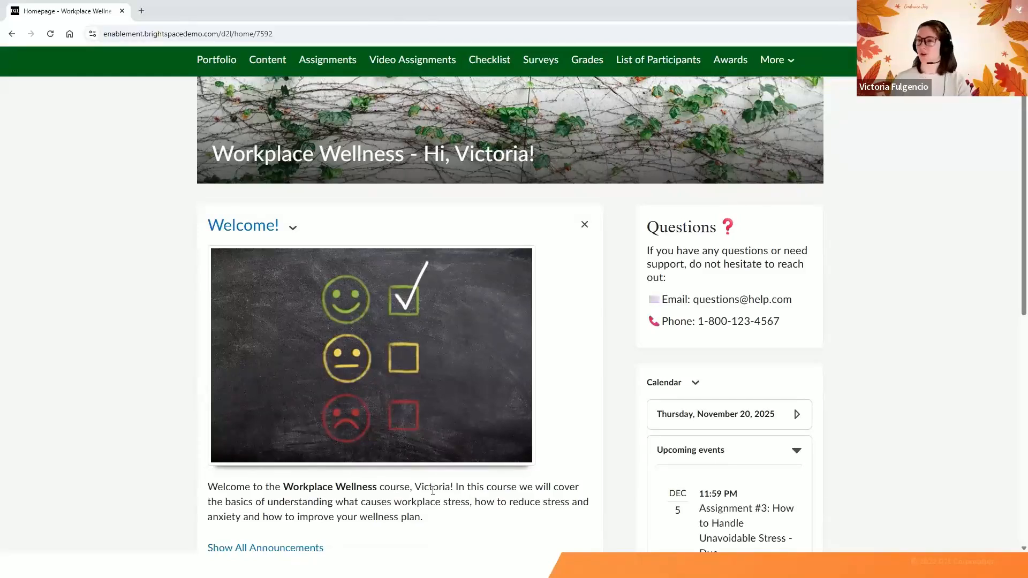
pyautogui.scroll(1, 435, 488)
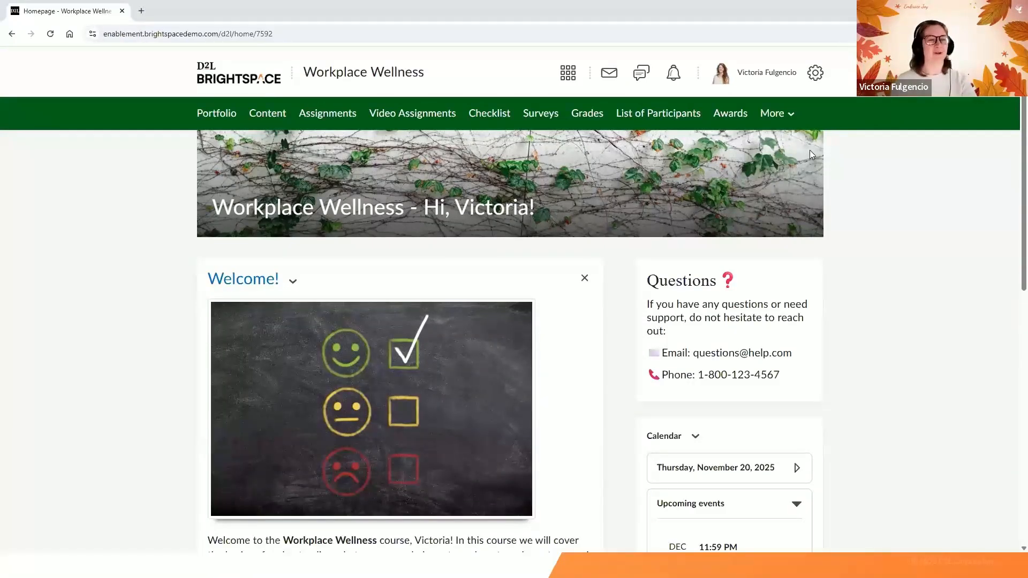
pyautogui.click(796, 158)
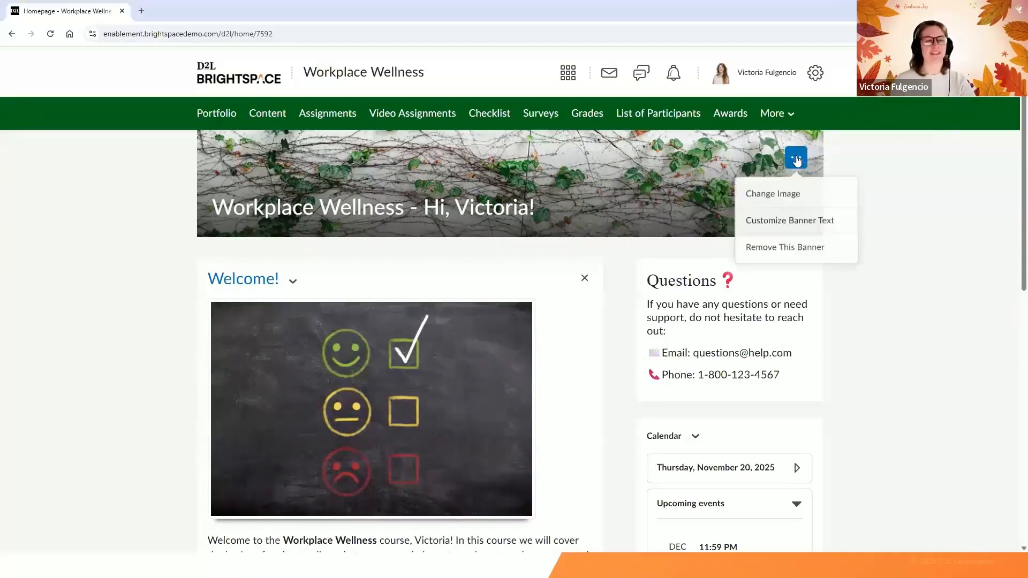
pyautogui.click(791, 222)
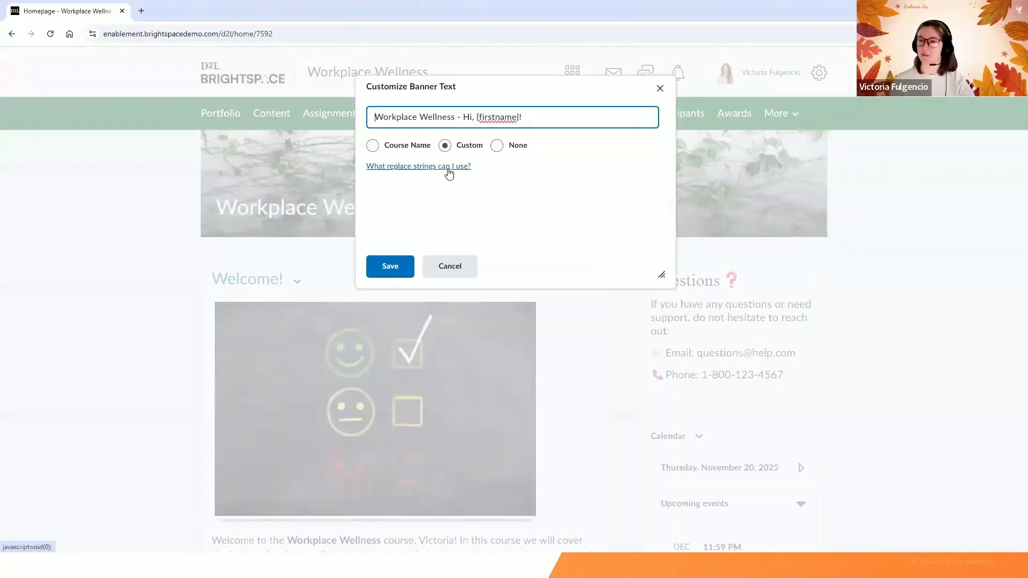
# Review the full list of available replace strings for the banner text, then close the customization without saving.
pyautogui.click(448, 167)
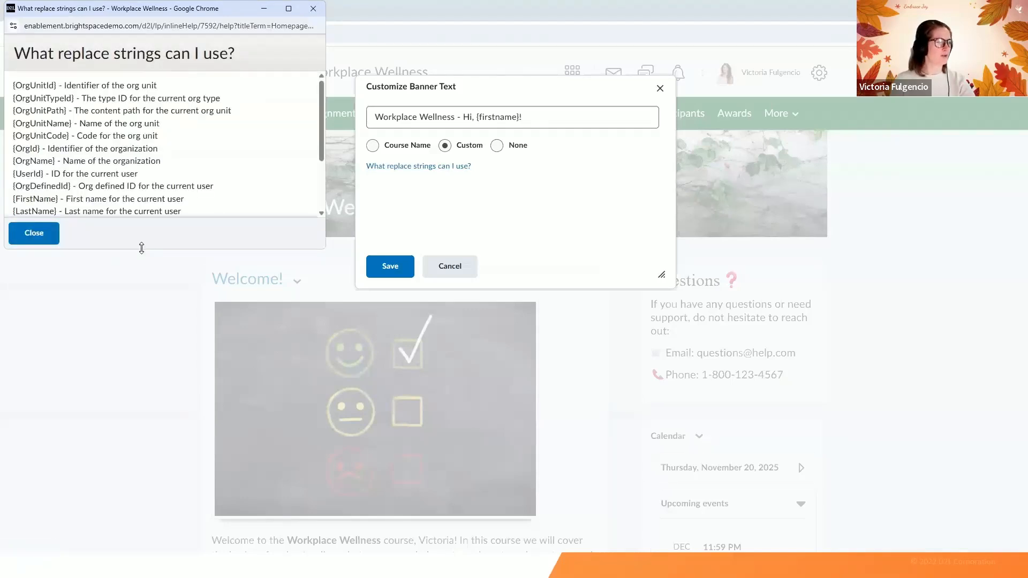
pyautogui.moveTo(142, 247); pyautogui.dragTo(132, 409)
pyautogui.moveTo(241, 287); pyautogui.dragTo(11, 86)
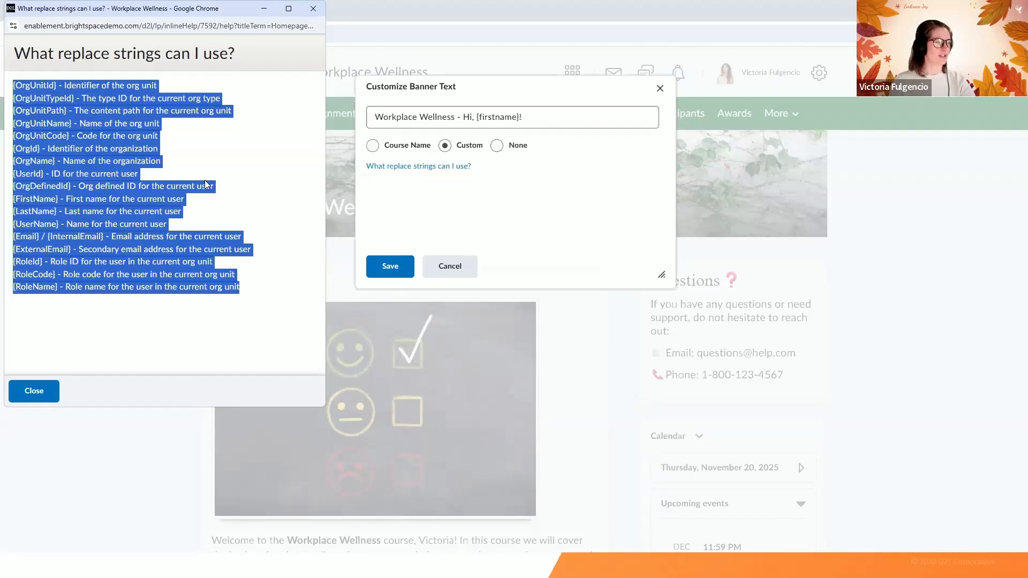
pyautogui.click(249, 264)
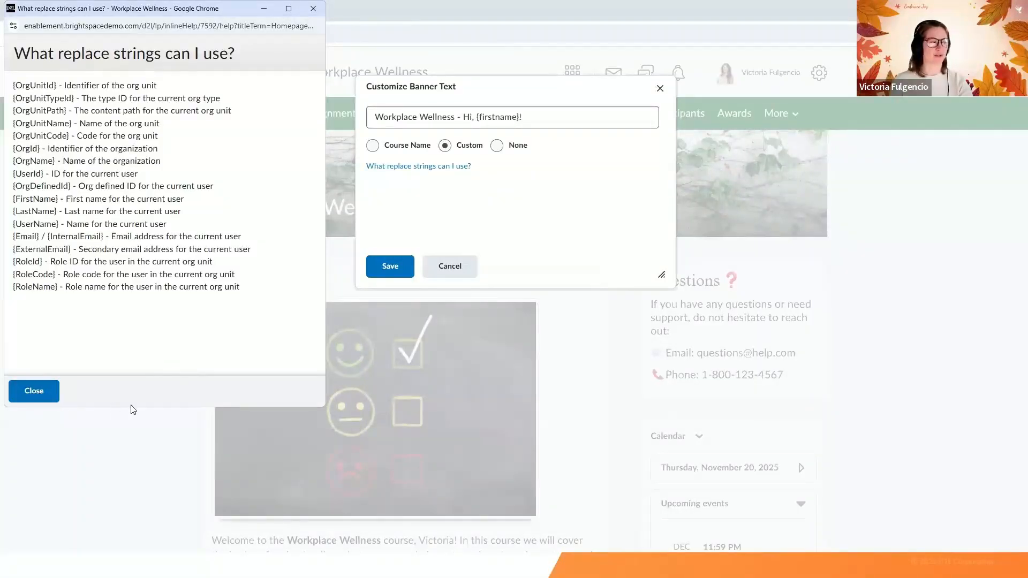
pyautogui.click(556, 199)
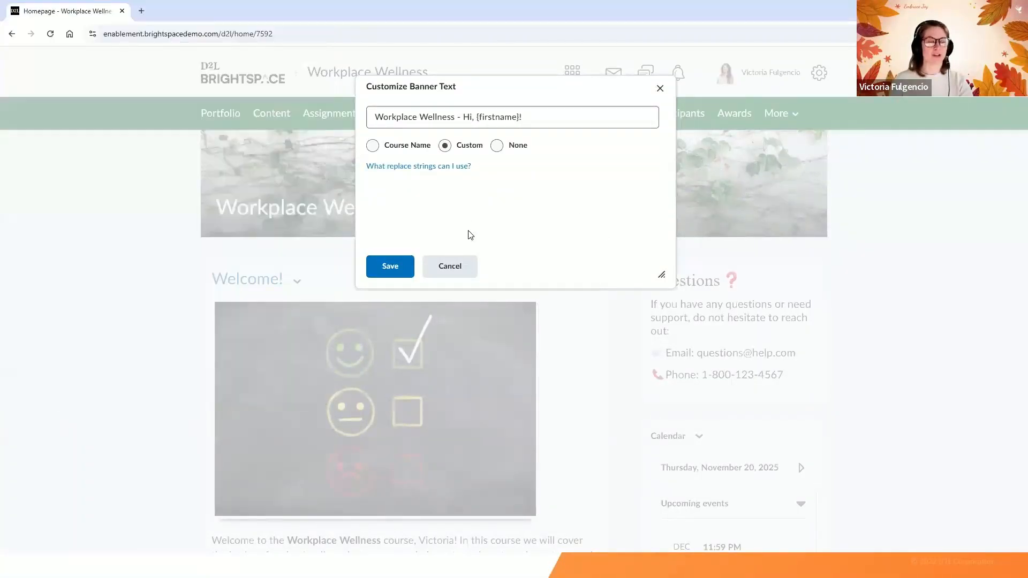
pyautogui.click(452, 270)
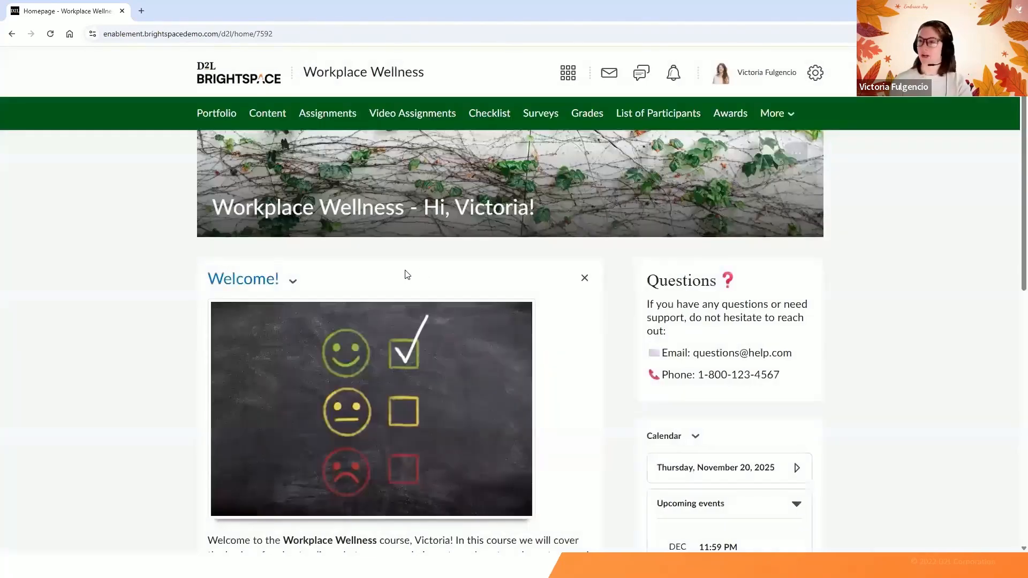
# From the full announcements list, open the Welcome! announcement for editing, examine the replace string in its content, and leave without updating.
pyautogui.scroll(-3, 412, 275)
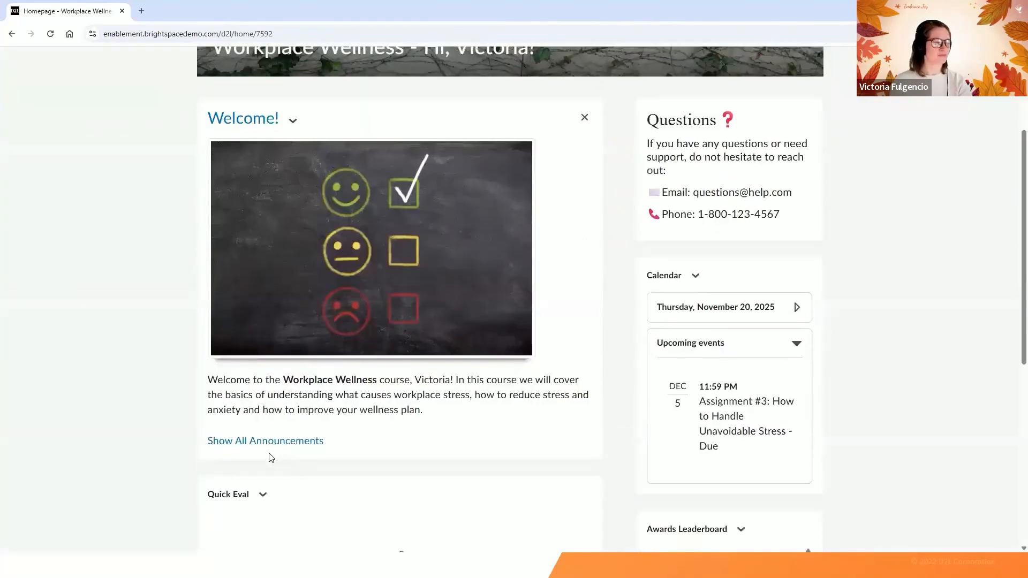
pyautogui.click(277, 448)
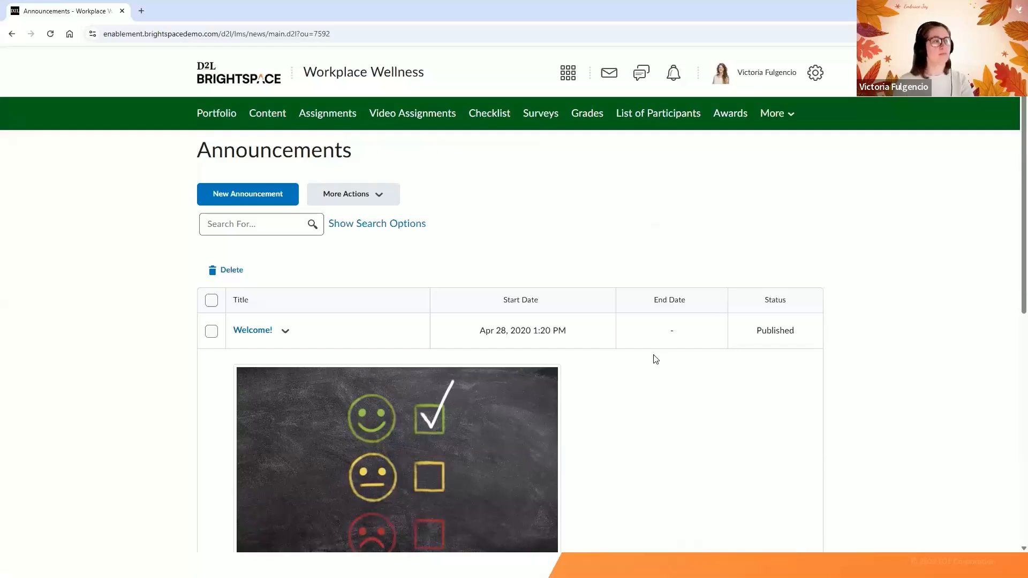
pyautogui.scroll(-2, 654, 359)
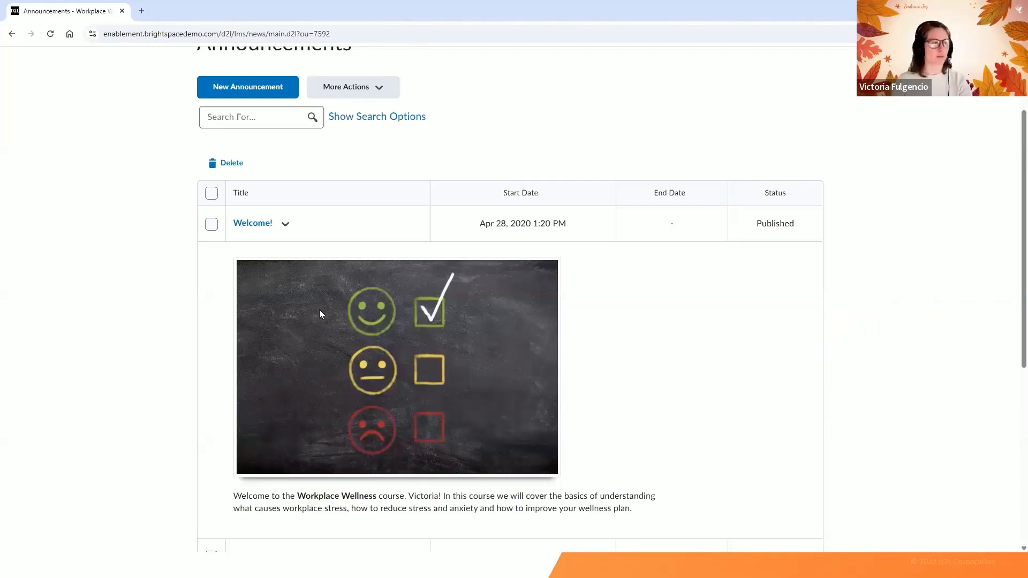
pyautogui.click(256, 230)
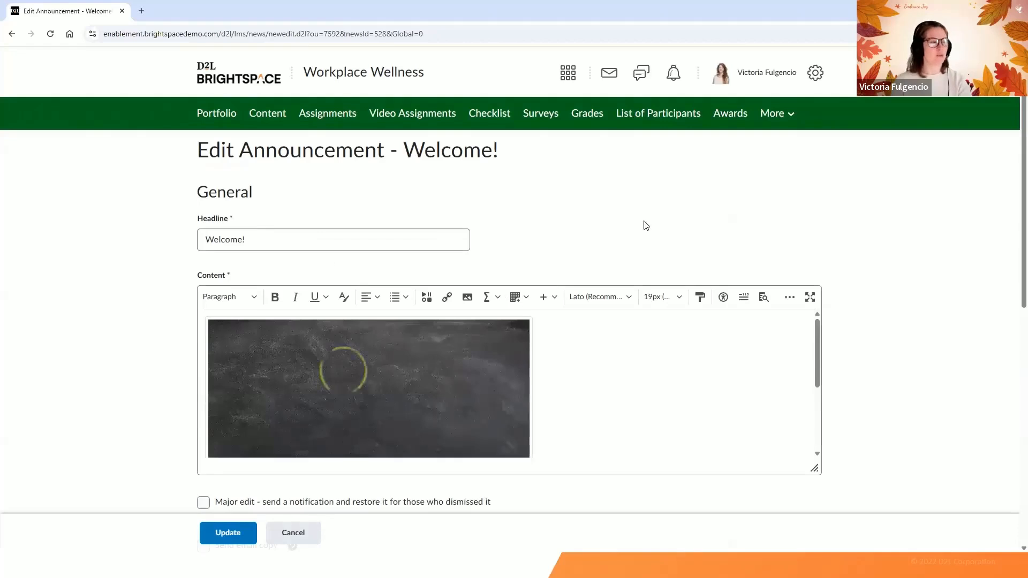
pyautogui.scroll(-2, 651, 231)
pyautogui.scroll(-1, 642, 278)
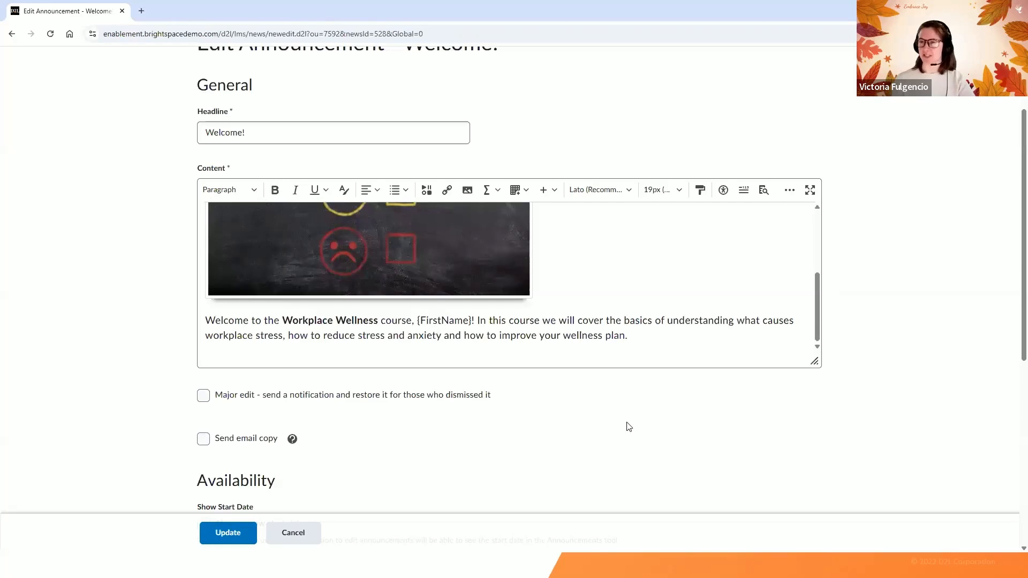
pyautogui.click(300, 534)
# Open the Replace String Test draft announcement for editing and enlarge its content editor to show the replace strings.
pyautogui.scroll(-4, 352, 358)
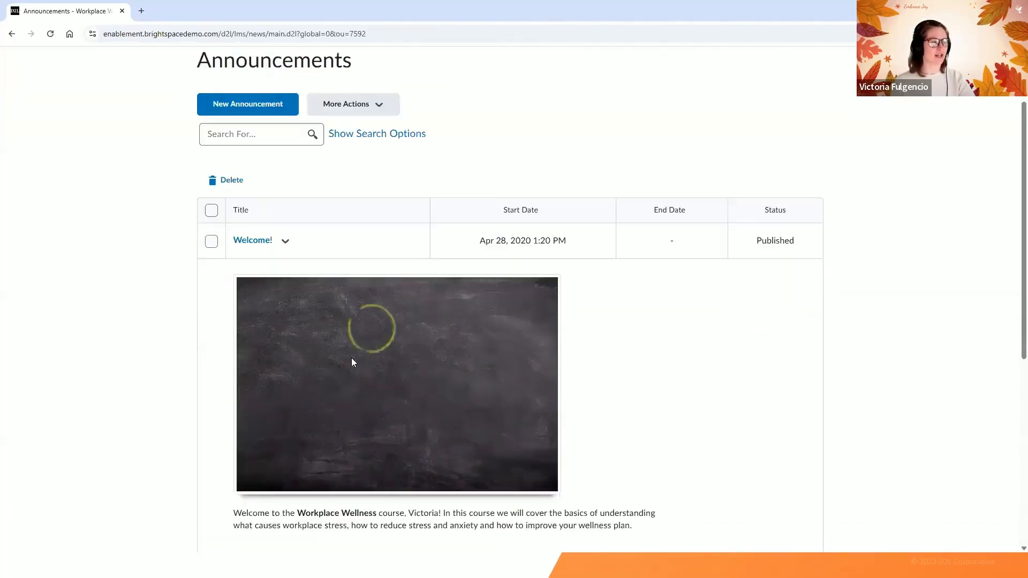
pyautogui.scroll(-4, 352, 363)
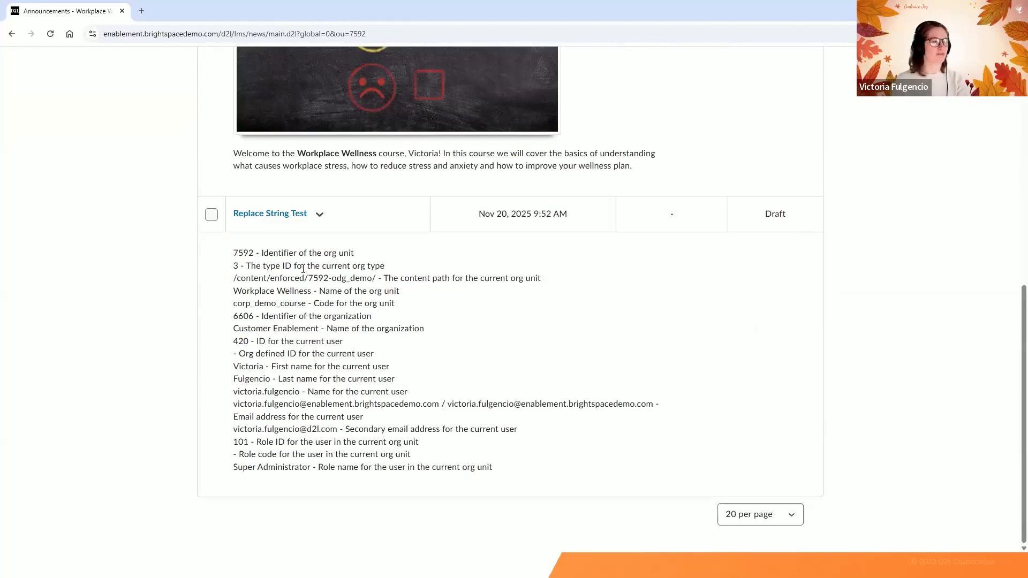
pyautogui.click(290, 217)
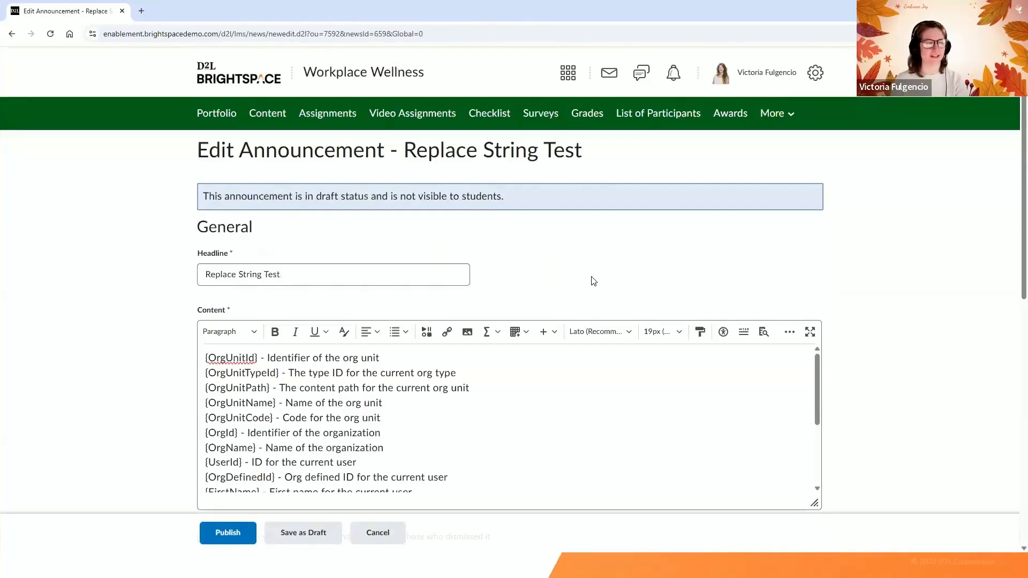
pyautogui.scroll(-2, 591, 282)
pyautogui.moveTo(815, 400); pyautogui.dragTo(814, 505)
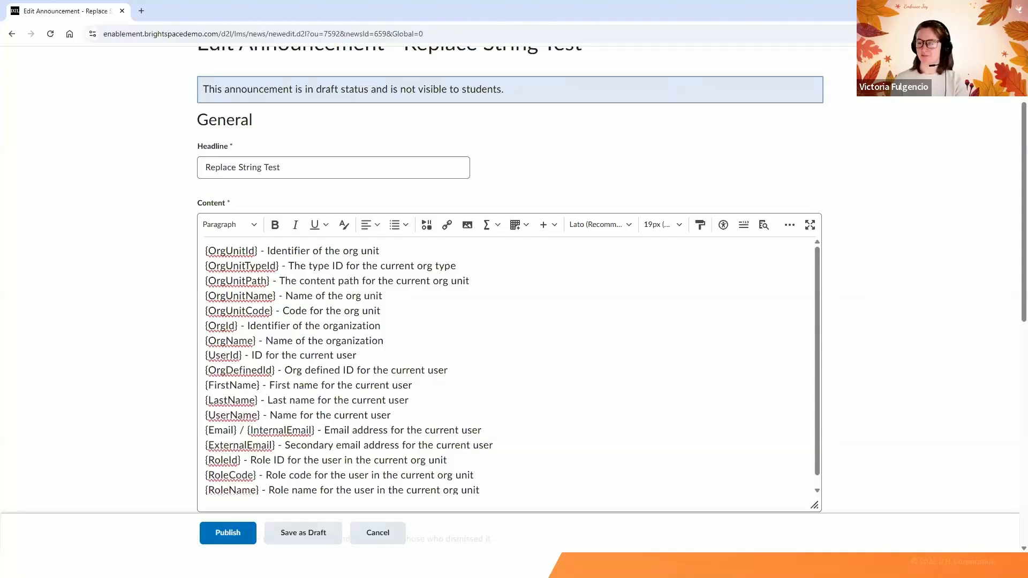
# Compare the draft's replace strings with the replace string help window, then leave the announcement without saving.
pyautogui.hotkey('alt', 'Tab')
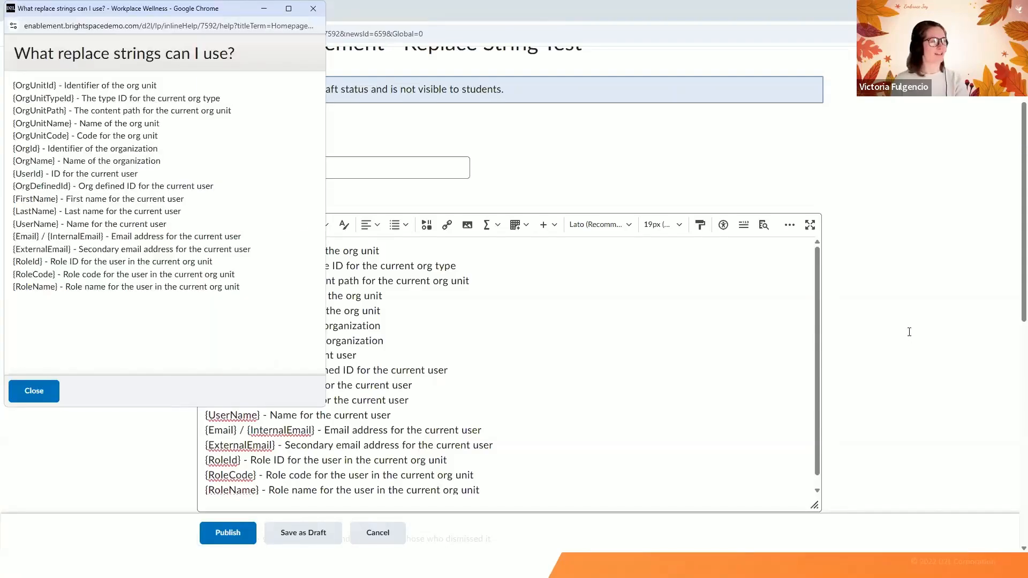
pyautogui.hotkey('alt', 'Tab')
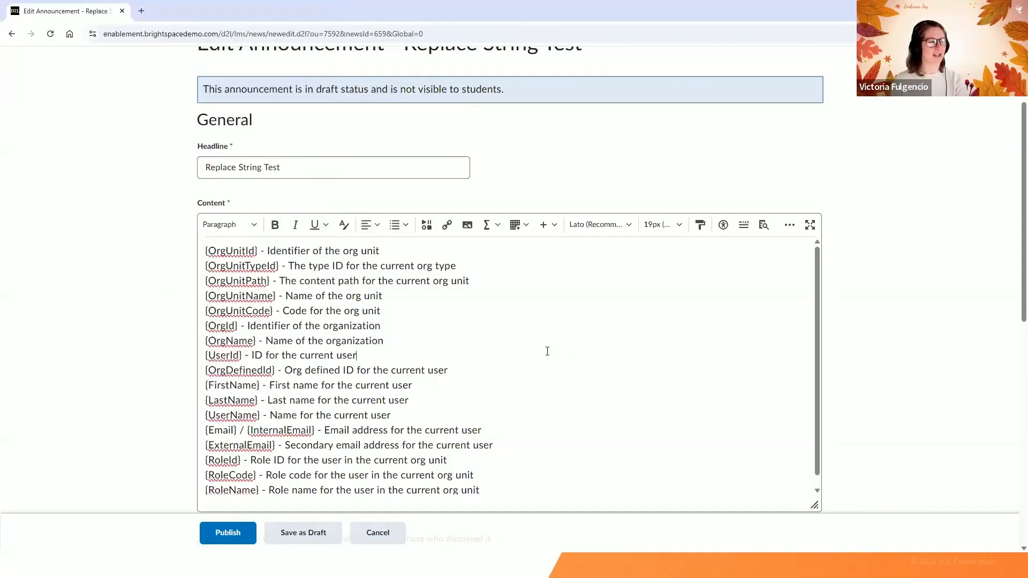
pyautogui.click(547, 351)
pyautogui.scroll(1, 547, 351)
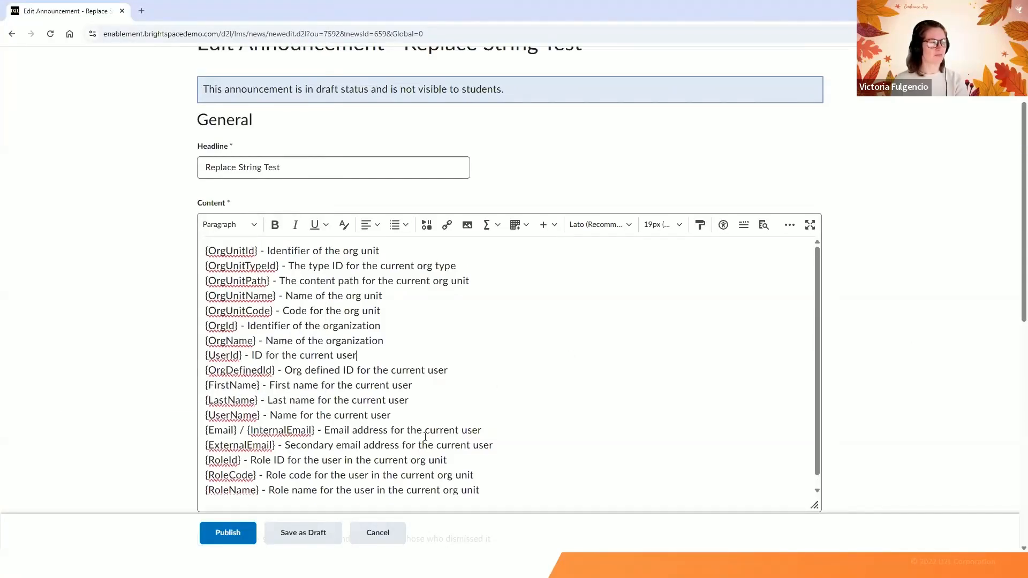
pyautogui.click(394, 534)
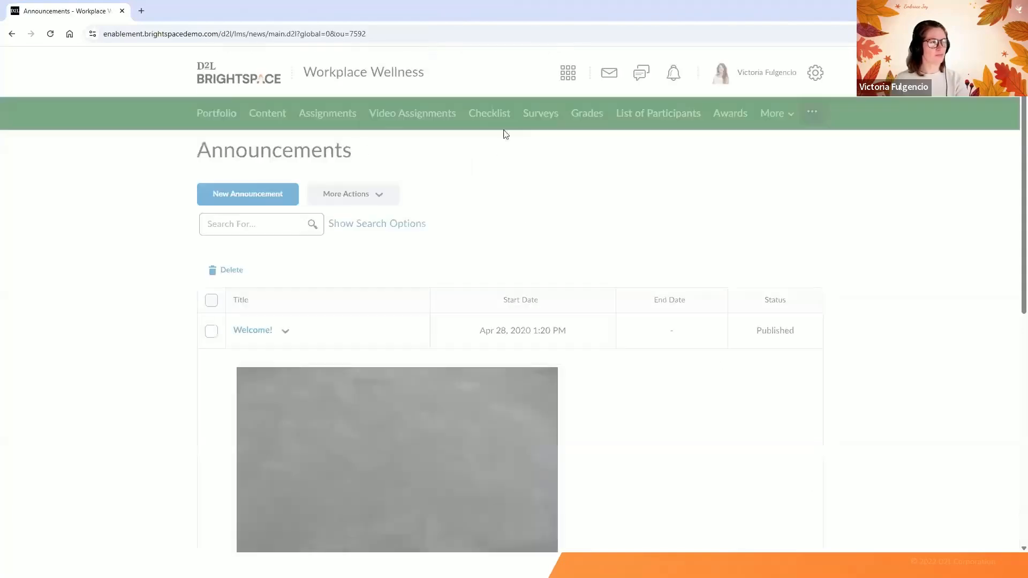
# Examine how each replace string is rendered in the Replace String Test announcement in the announcements list.
pyautogui.scroll(-4, 466, 279)
pyautogui.scroll(-3, 466, 280)
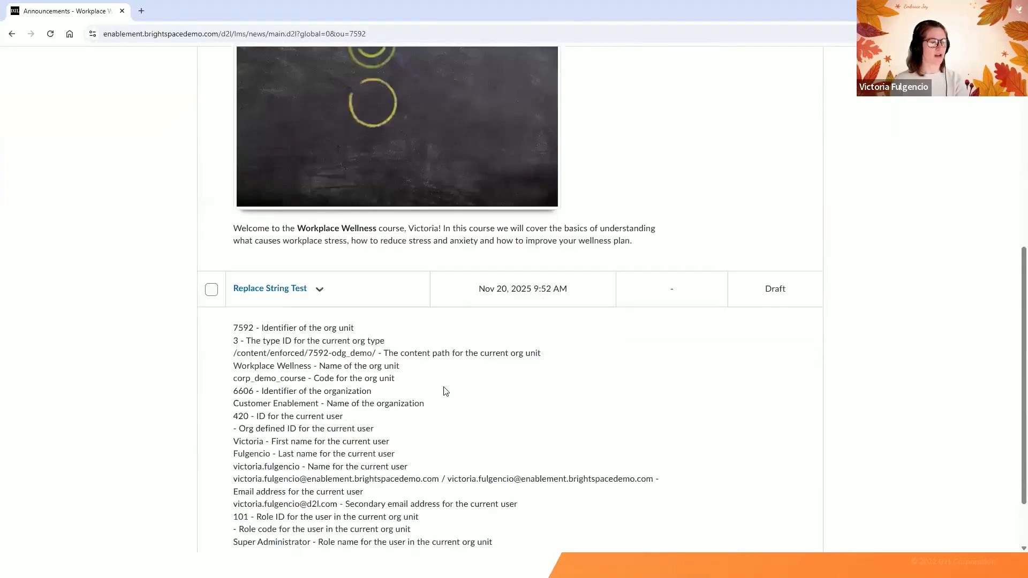
pyautogui.scroll(-2, 429, 378)
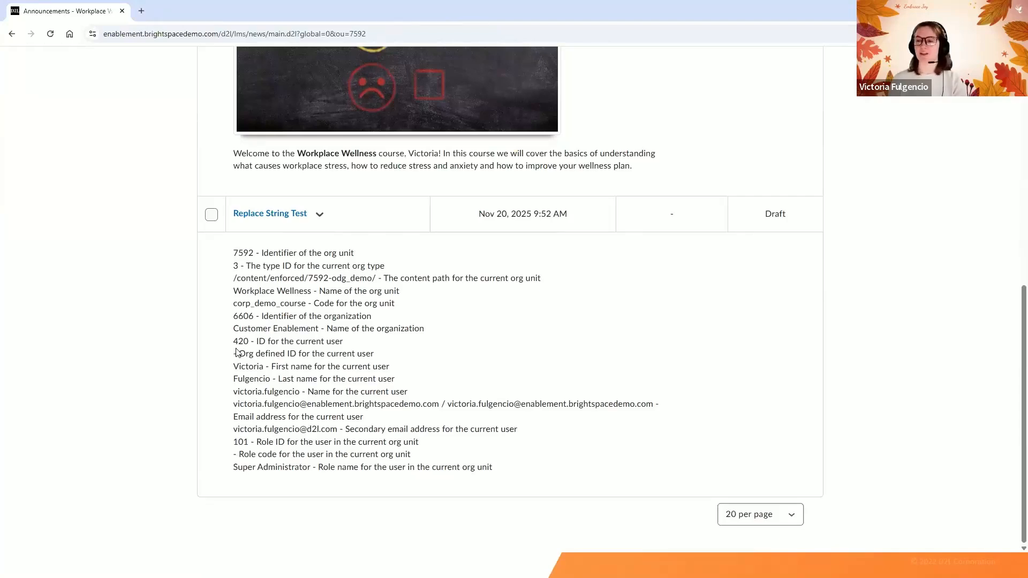
pyautogui.scroll(6, 237, 348)
pyautogui.scroll(3, 236, 347)
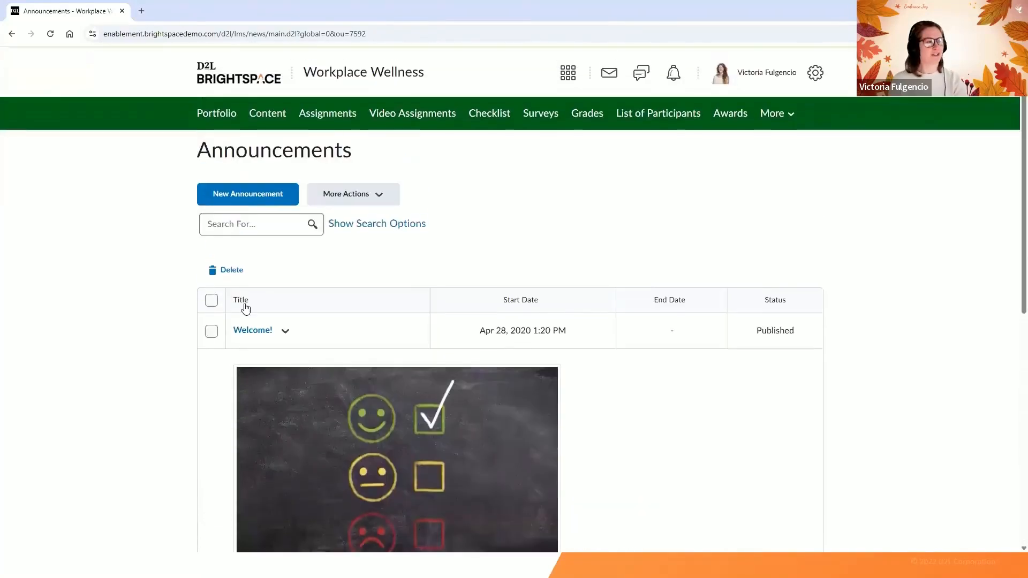
# Open the course content and compare the replace strings in the Replace String Test unit description with its Page Test topic.
pyautogui.click(279, 115)
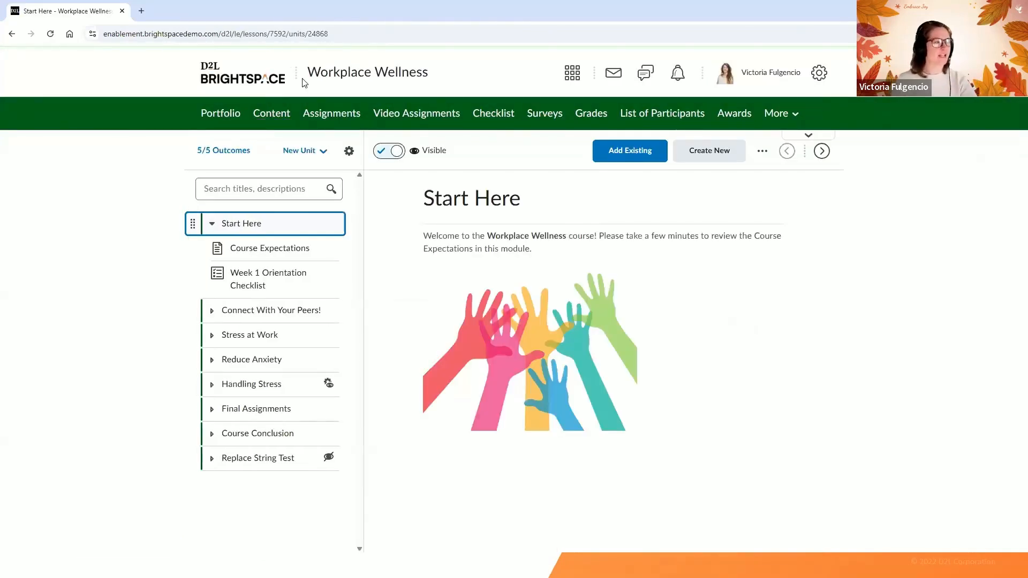
pyautogui.click(228, 470)
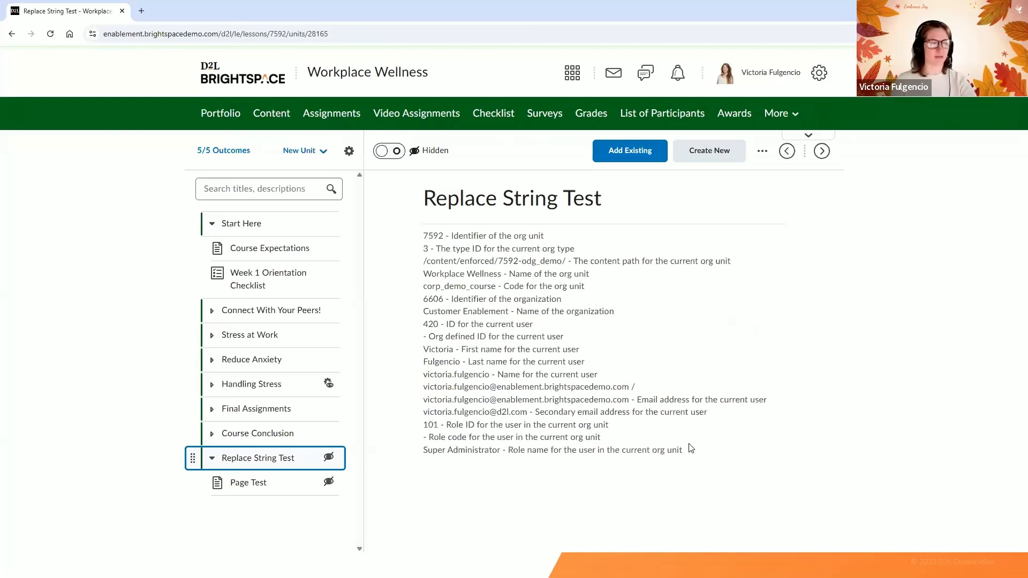
pyautogui.click(283, 489)
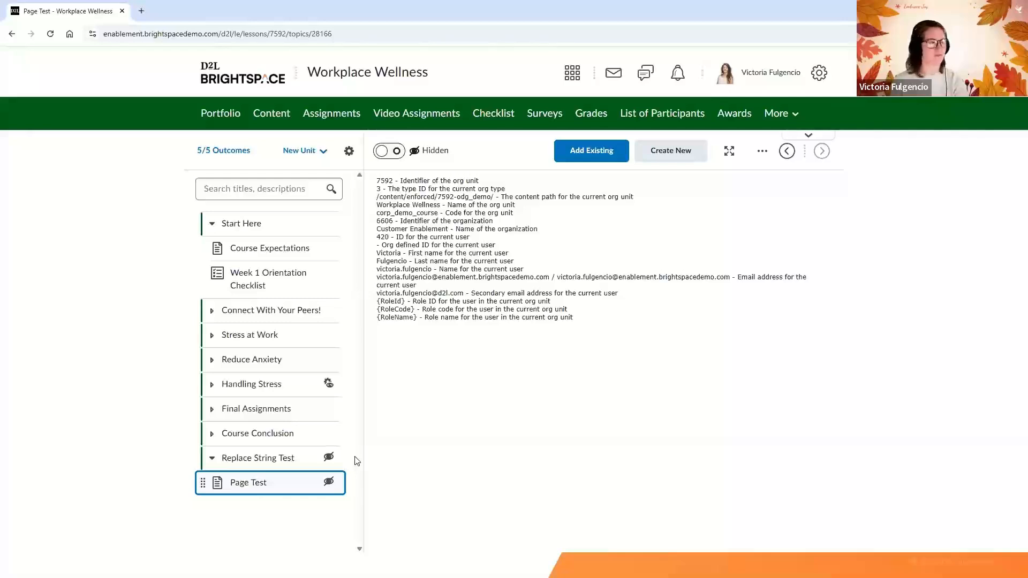
pyautogui.click(274, 458)
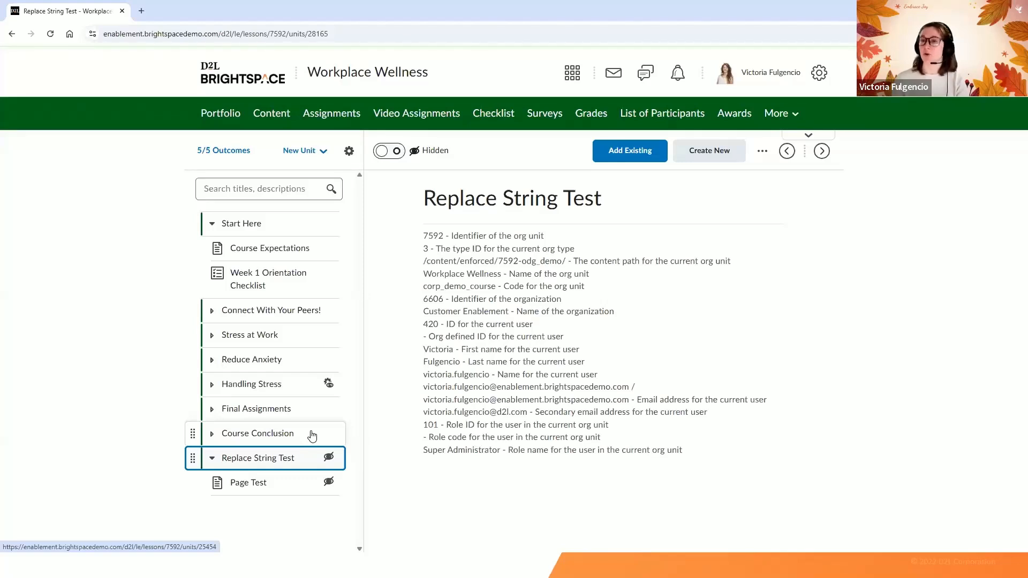
# Edit the Start Here unit's description, replacing "Workplace Wellness" with the replace string {OrgUnitName} in bold.
pyautogui.click(254, 235)
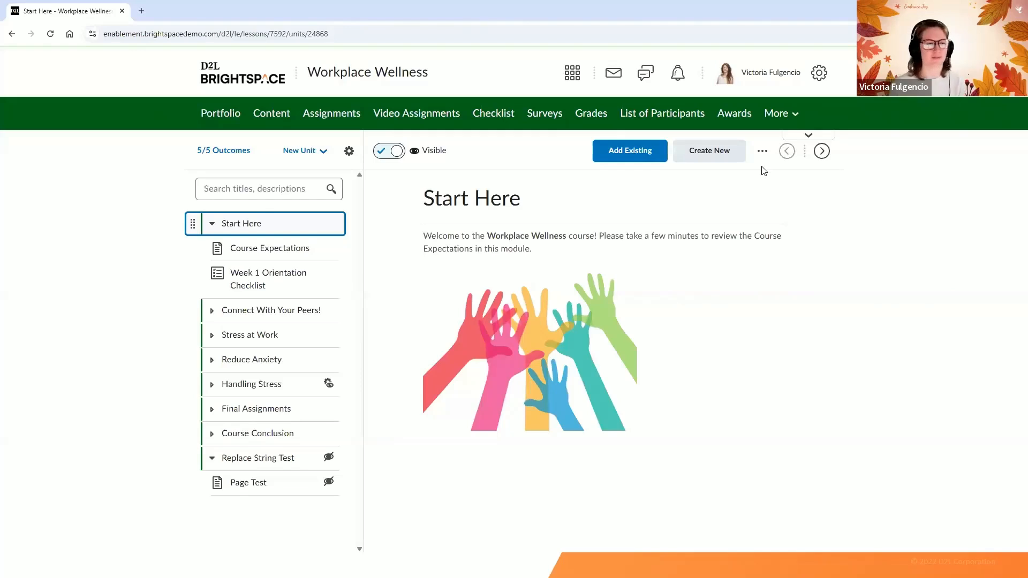
pyautogui.click(762, 151)
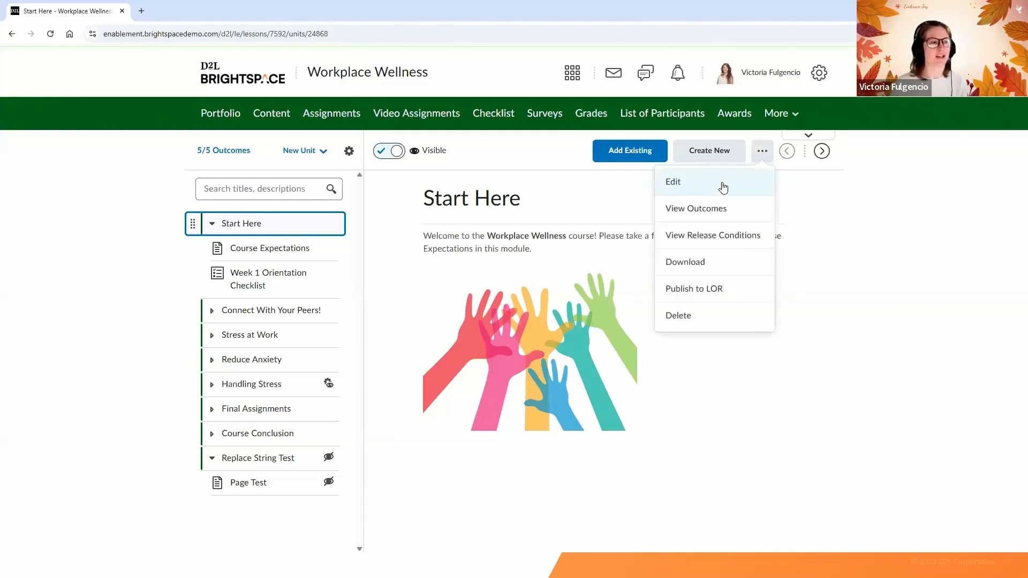
pyautogui.click(723, 187)
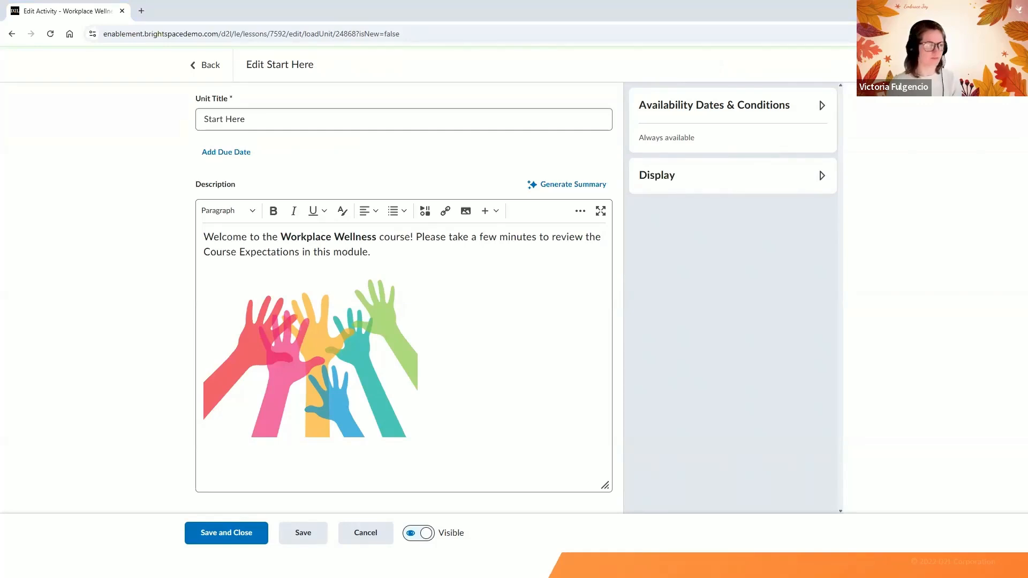
pyautogui.moveTo(377, 237); pyautogui.dragTo(283, 236)
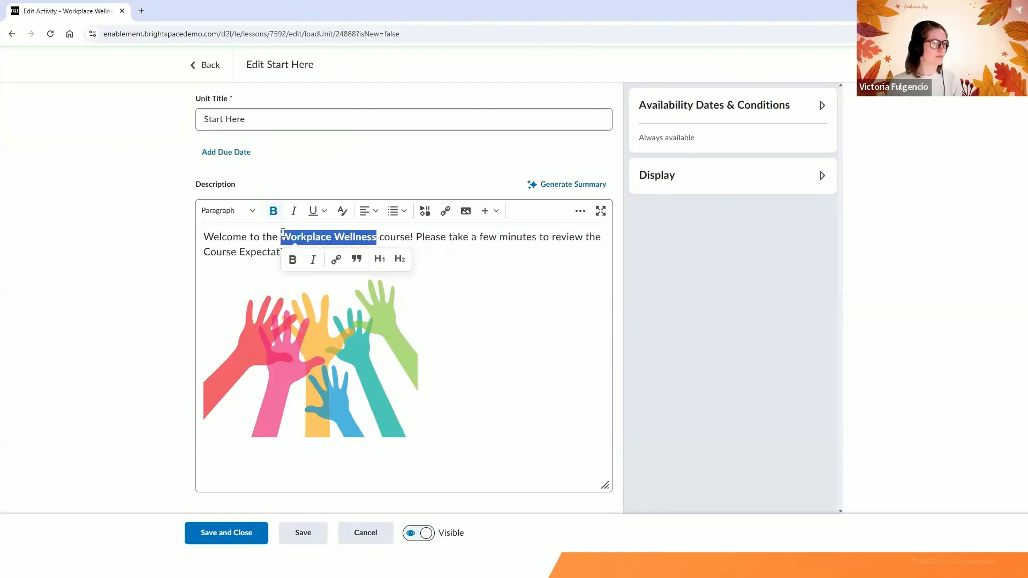
pyautogui.write('{OrgUnitName}')
pyautogui.press('BackSpace')
pyautogui.moveTo(348, 238); pyautogui.dragTo(280, 238)
pyautogui.click(293, 260)
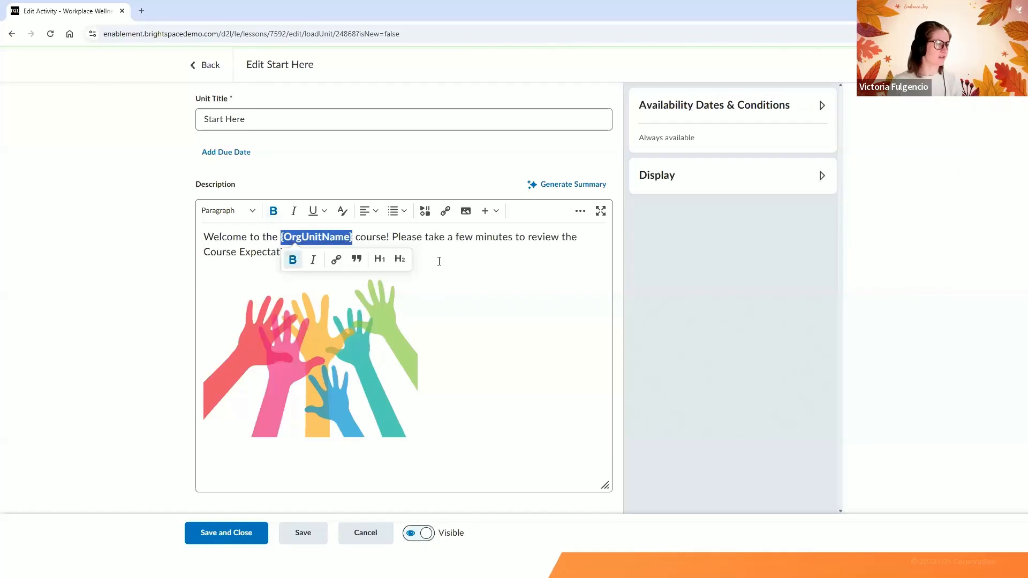
pyautogui.click(499, 270)
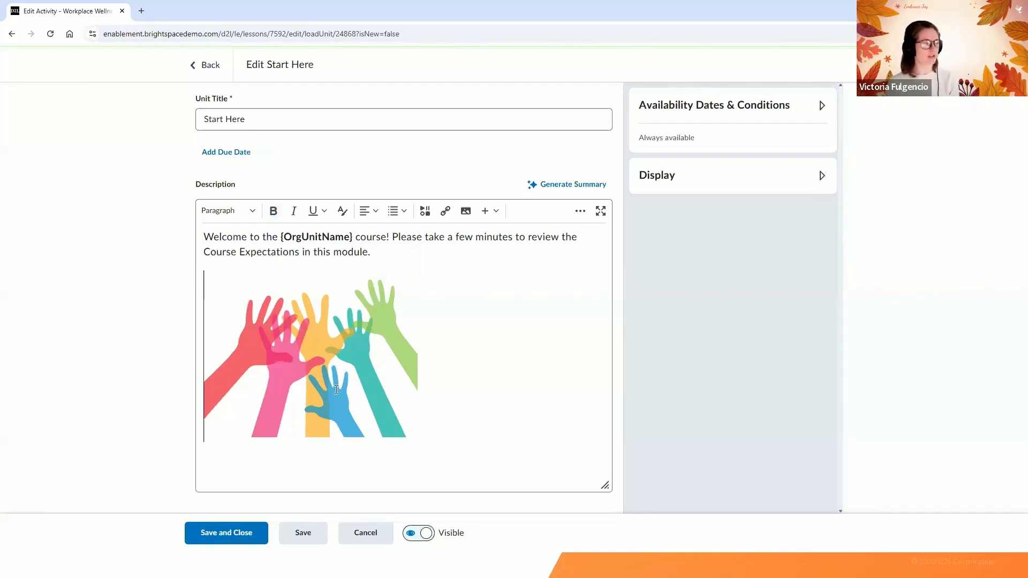
# Save and close the edited Start Here unit, and read through its Course Expectations topic.
pyautogui.click(238, 532)
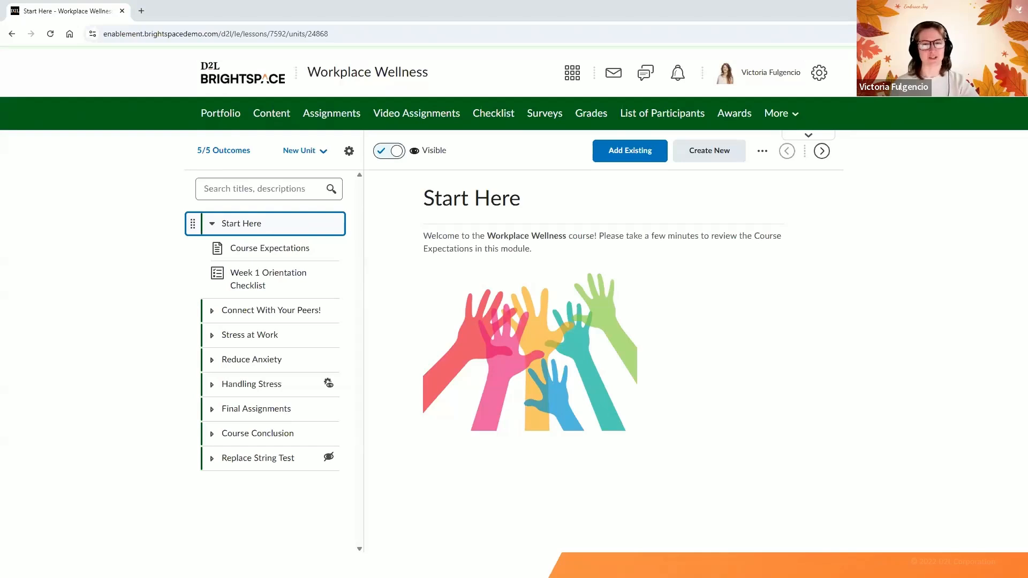
pyautogui.click(258, 263)
pyautogui.scroll(-3, 535, 270)
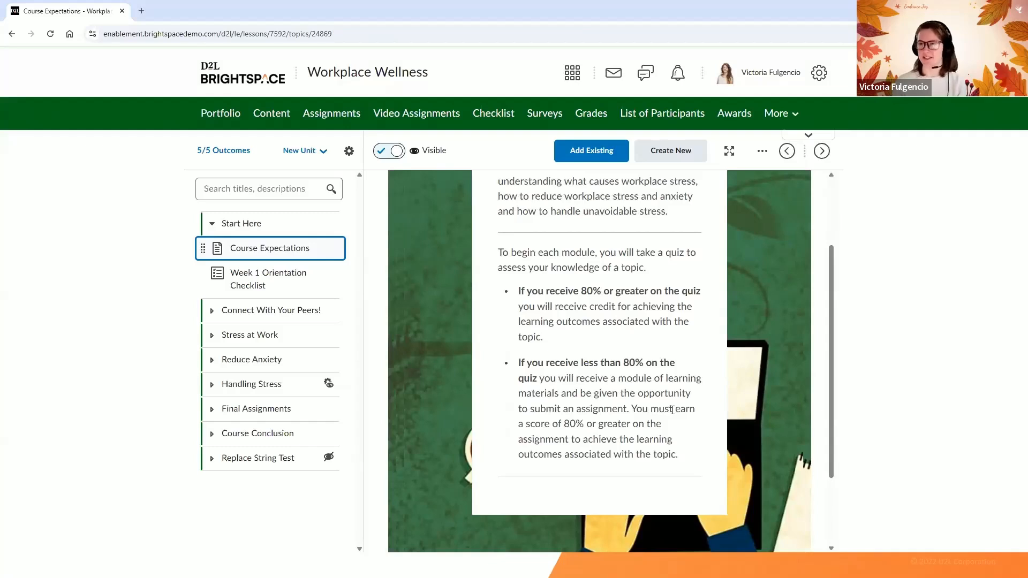
# Open the Congratulations! topic in the Stress at Work unit and examine its release conditions.
pyautogui.click(213, 336)
pyautogui.scroll(-1, 251, 325)
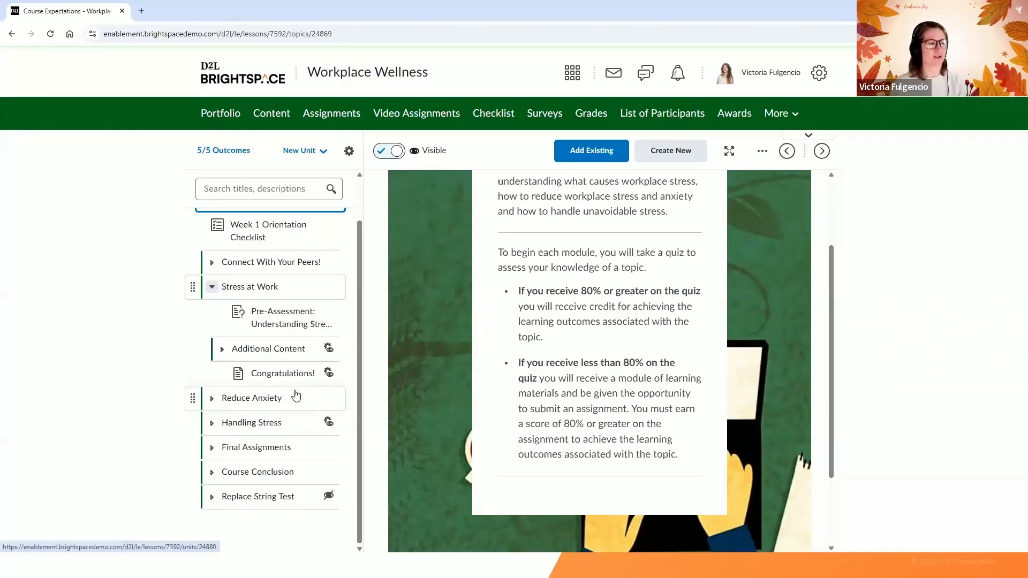
pyautogui.moveTo(329, 355)
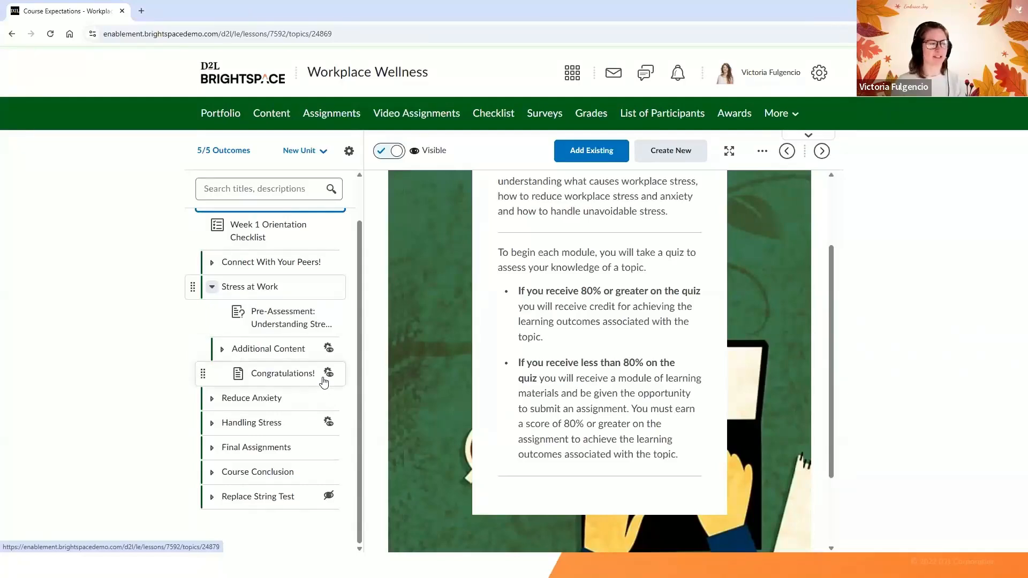
pyautogui.click(323, 382)
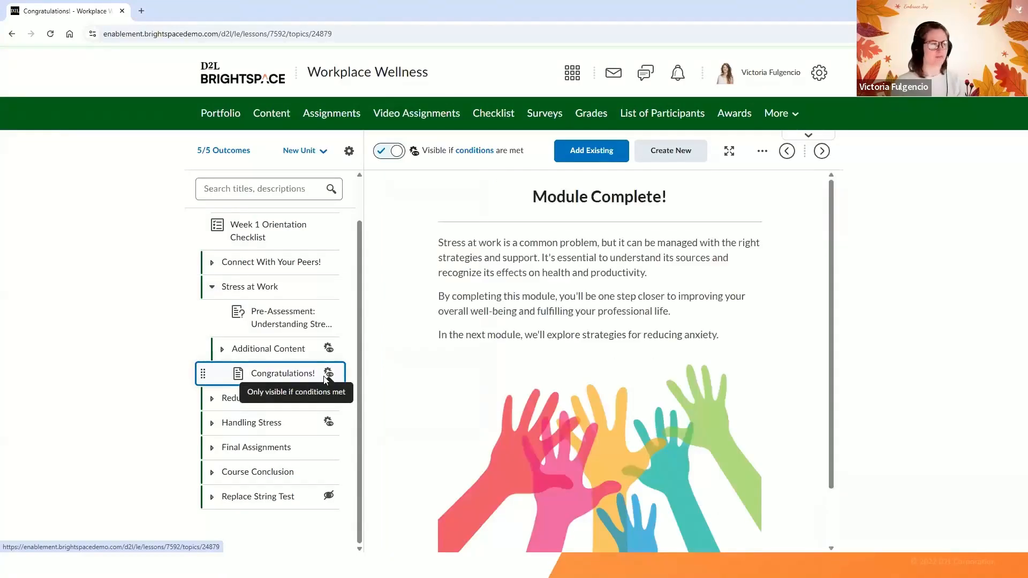
pyautogui.click(478, 155)
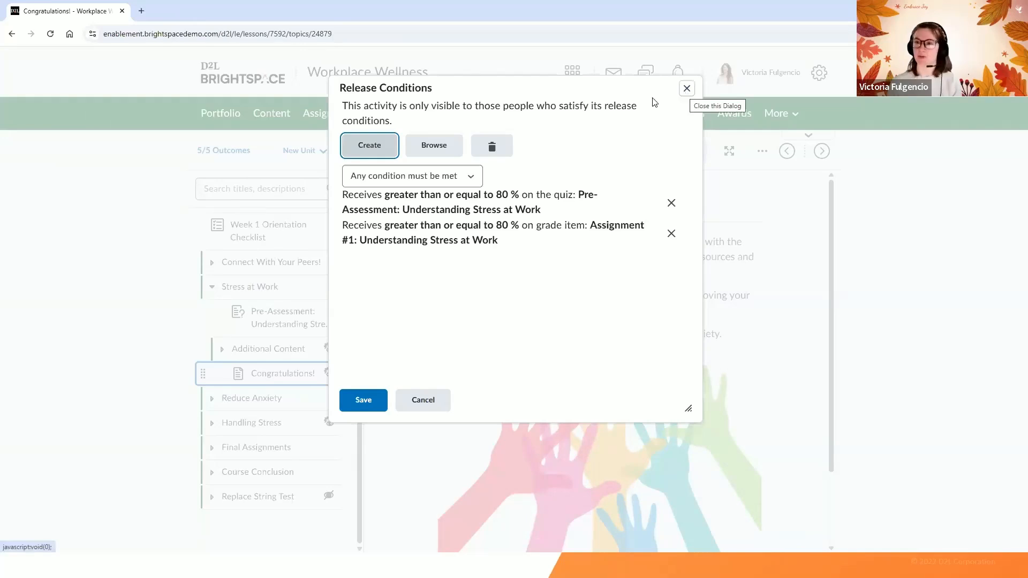
# Start a new release condition for the Congratulations! topic, look through all available condition types, and cancel without creating one.
pyautogui.click(370, 145)
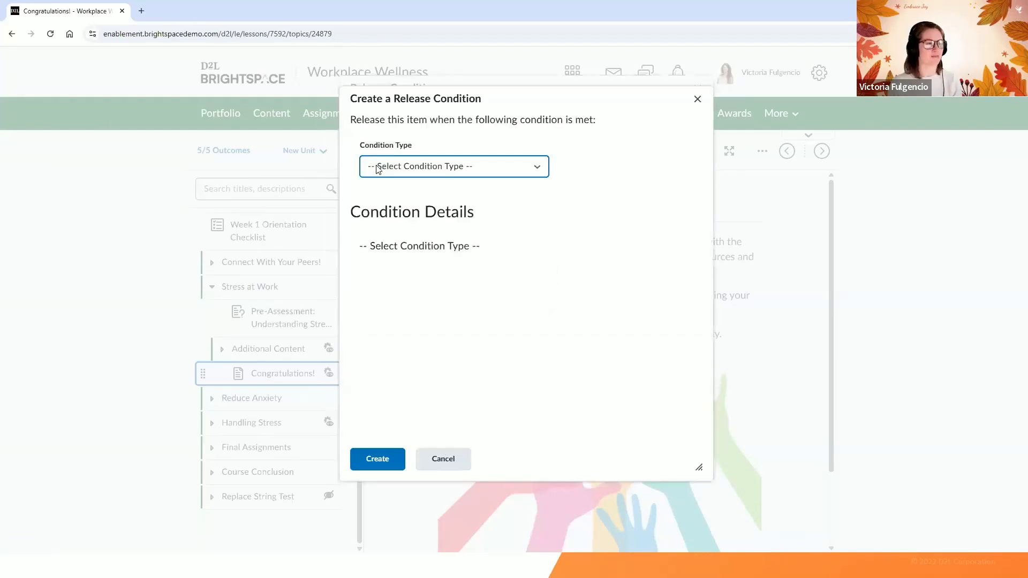
pyautogui.click(448, 170)
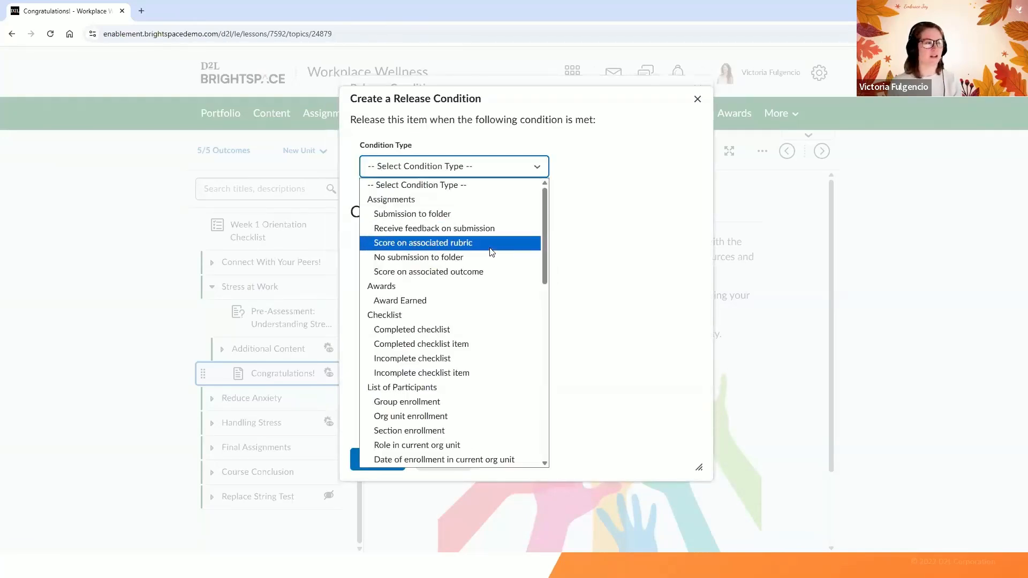
pyautogui.moveTo(544, 212); pyautogui.dragTo(534, 395)
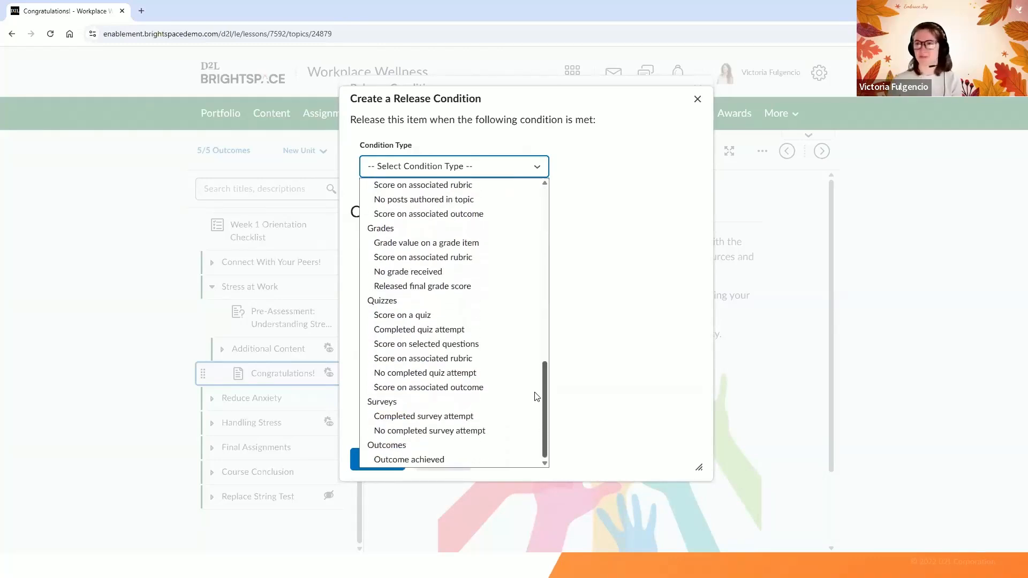
pyautogui.click(572, 294)
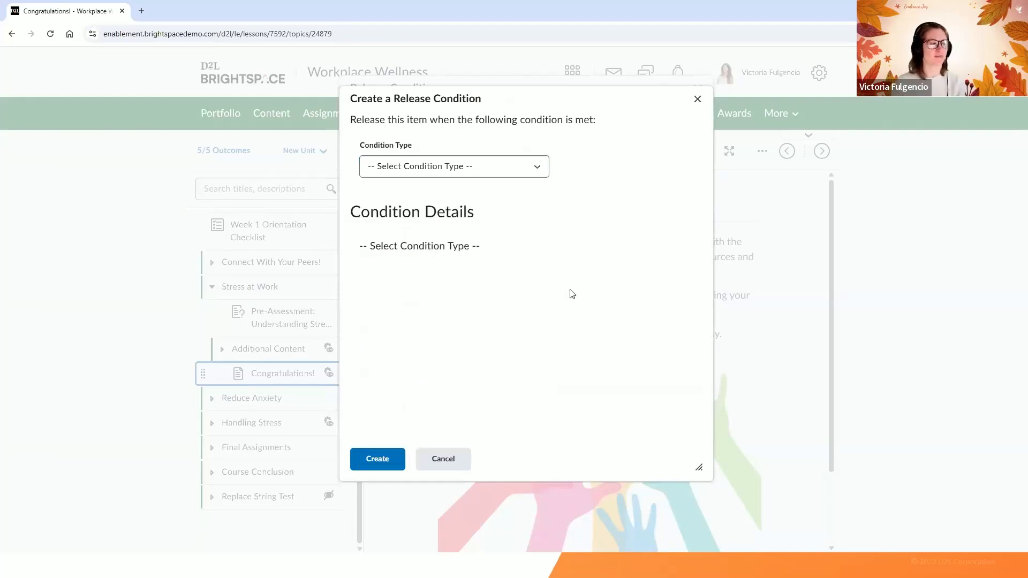
pyautogui.click(444, 460)
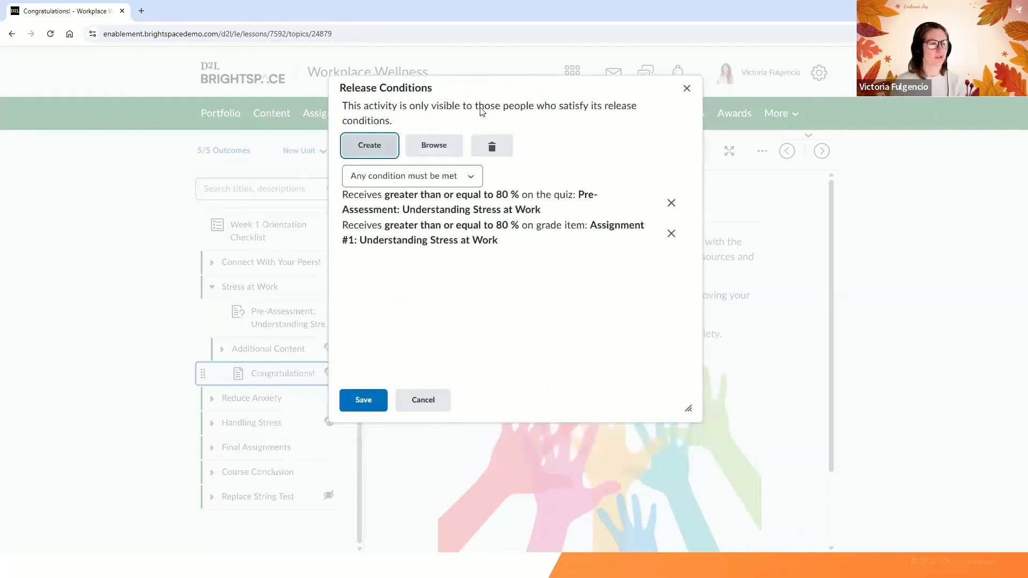
# Browse the existing release conditions, select two pre-assessment quiz conditions, and leave the Congratulations! topic's conditions without attaching or saving them.
pyautogui.click(435, 147)
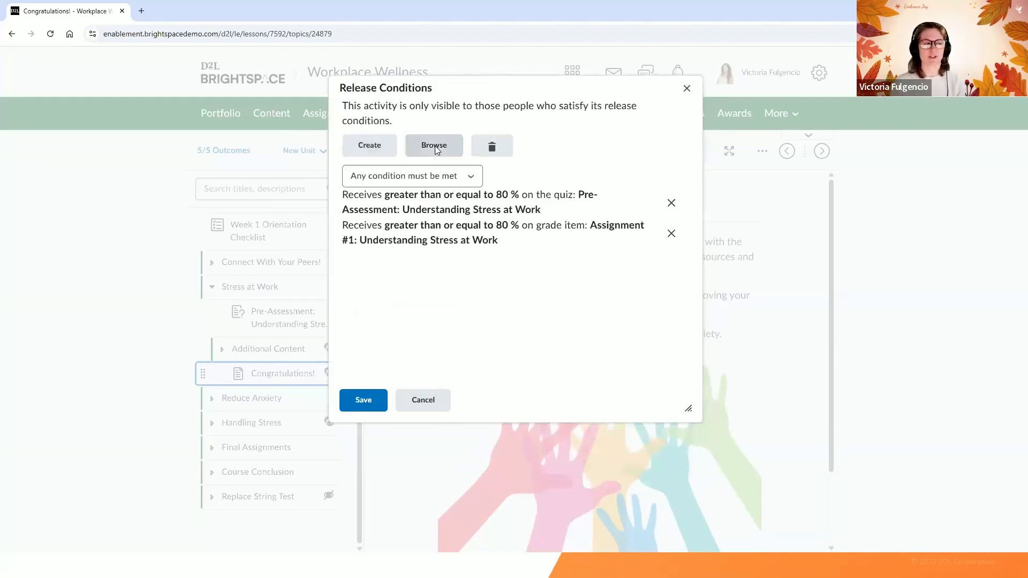
pyautogui.scroll(-3, 537, 244)
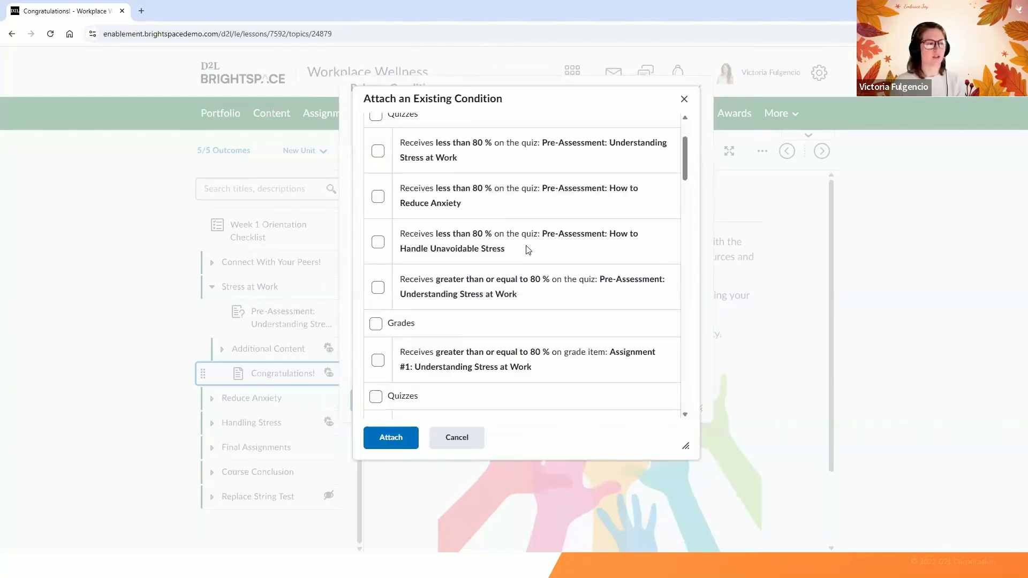
pyautogui.click(378, 218)
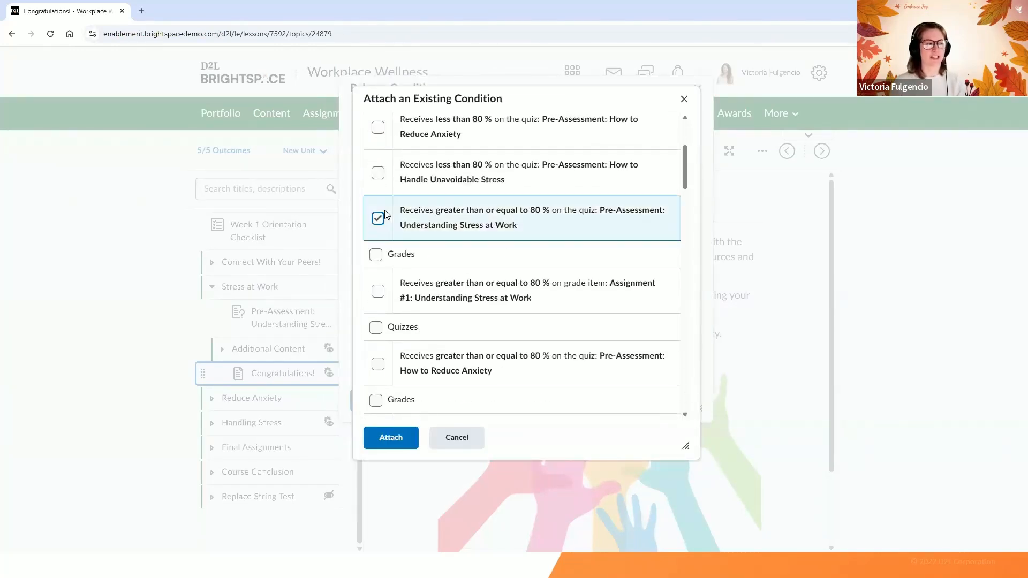
pyautogui.click(377, 177)
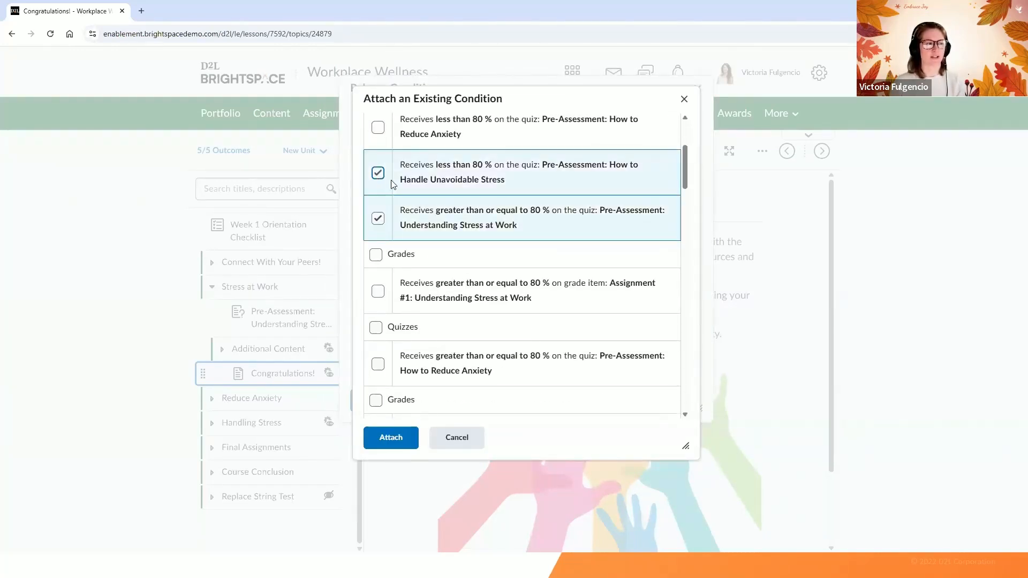
pyautogui.click(410, 447)
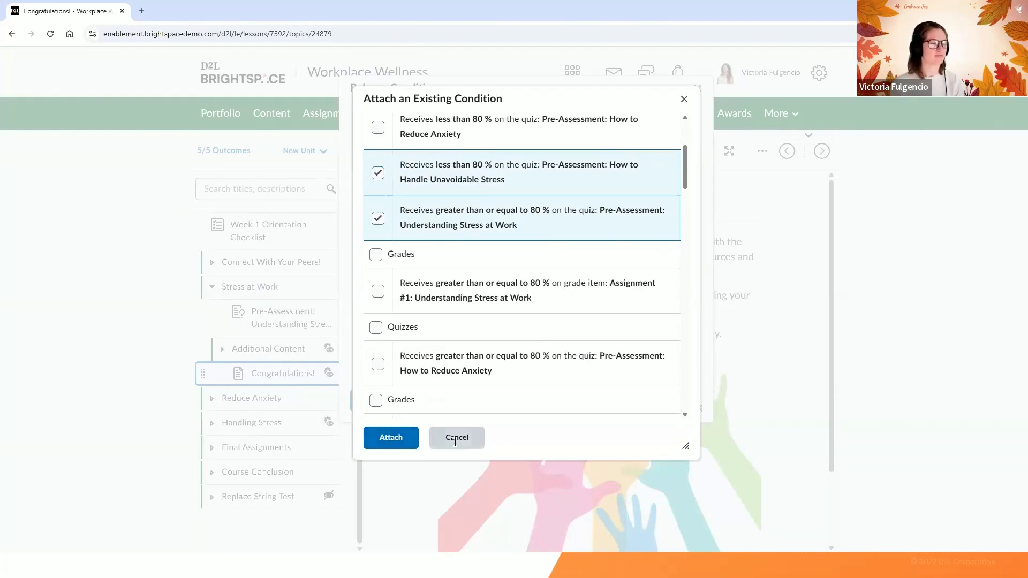
pyautogui.click(431, 401)
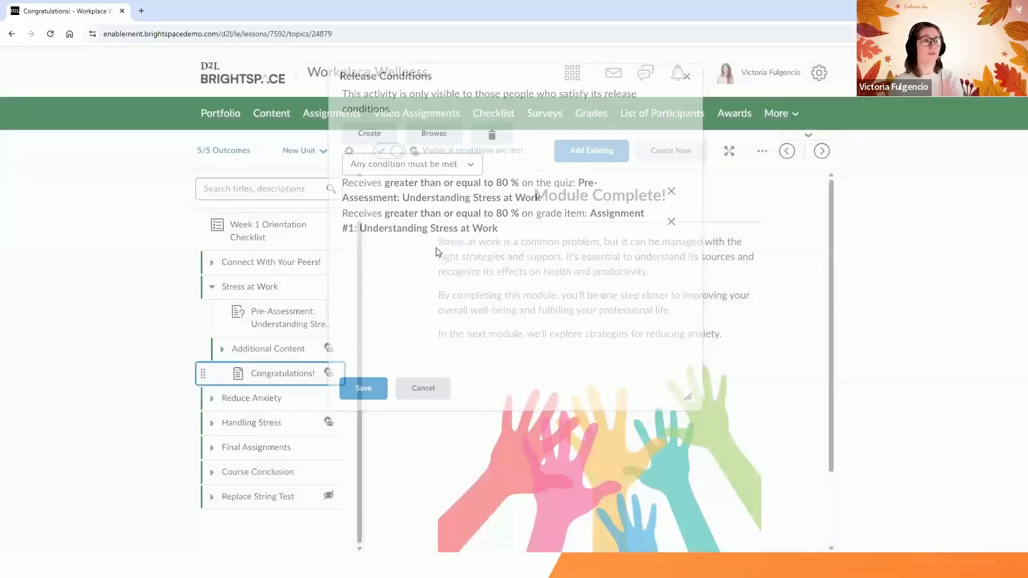
# View the Reduce Anxiety unit's release conditions, look at the options to create or attach a condition, and close without adding any.
pyautogui.click(288, 399)
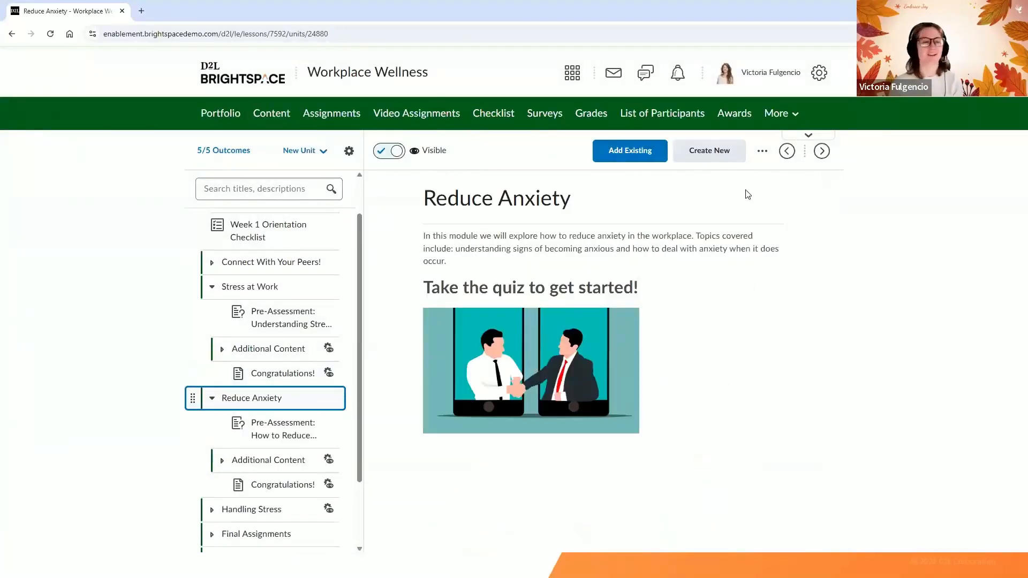
pyautogui.click(761, 153)
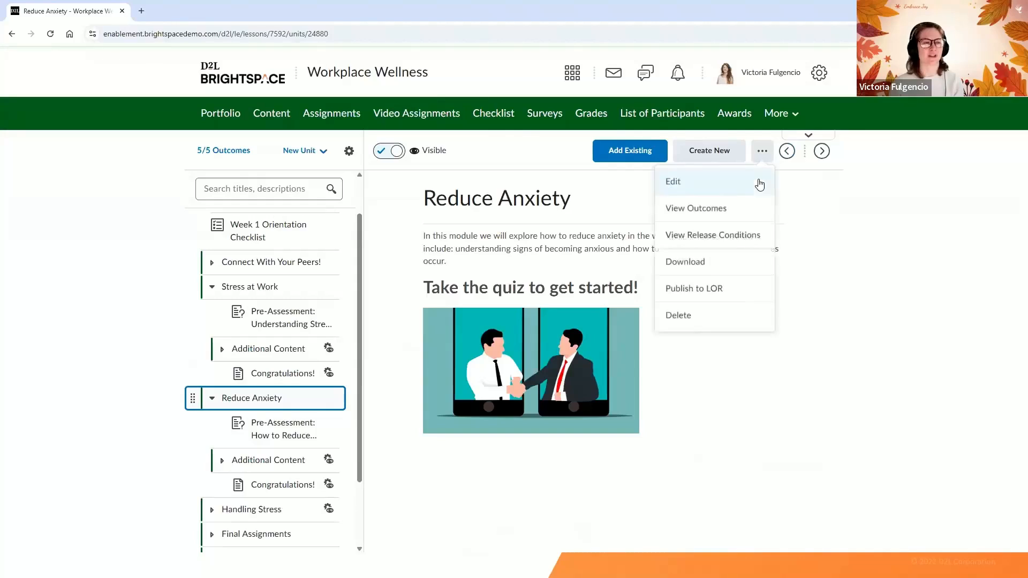
pyautogui.click(737, 237)
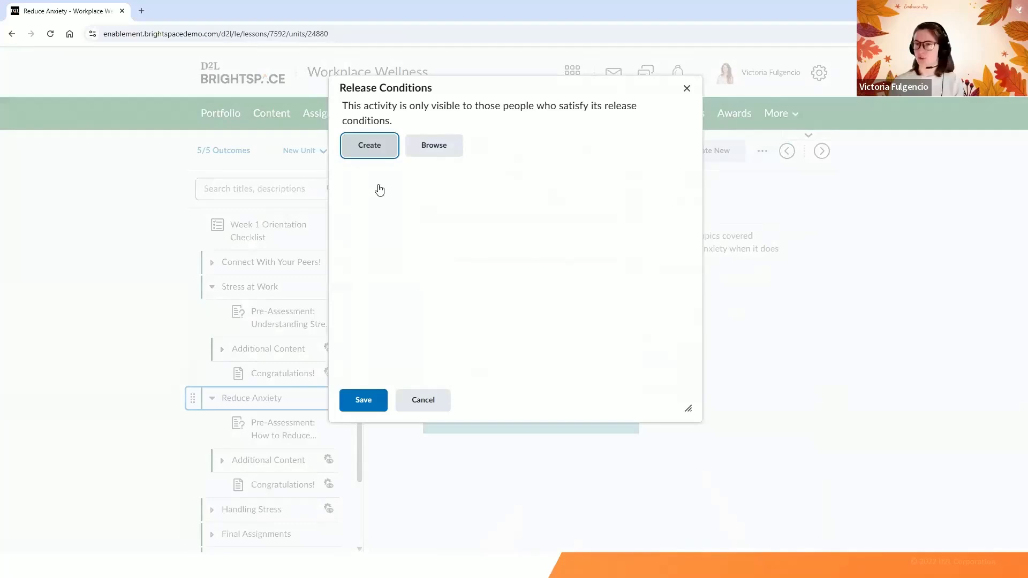
pyautogui.click(356, 150)
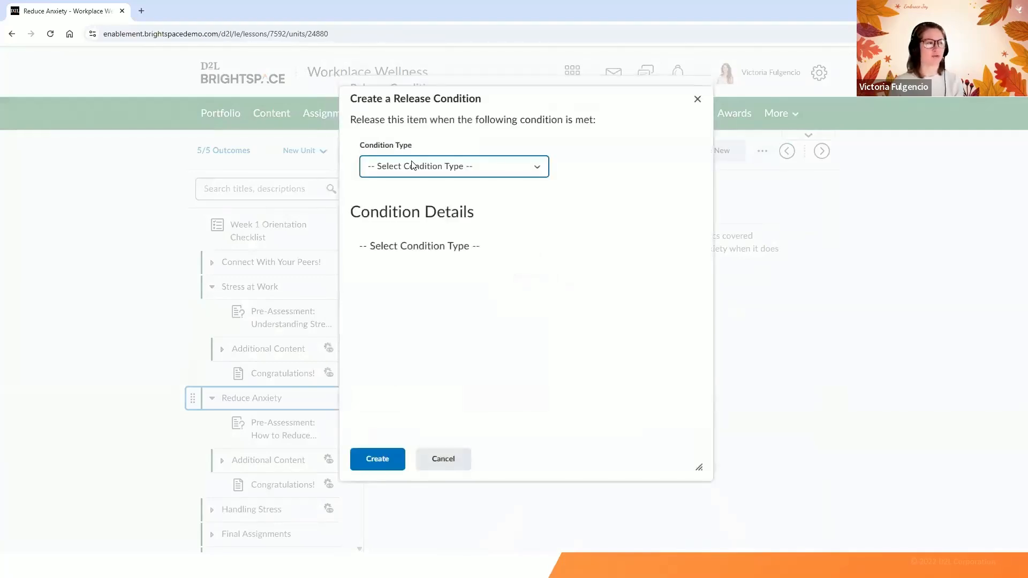
pyautogui.click(444, 459)
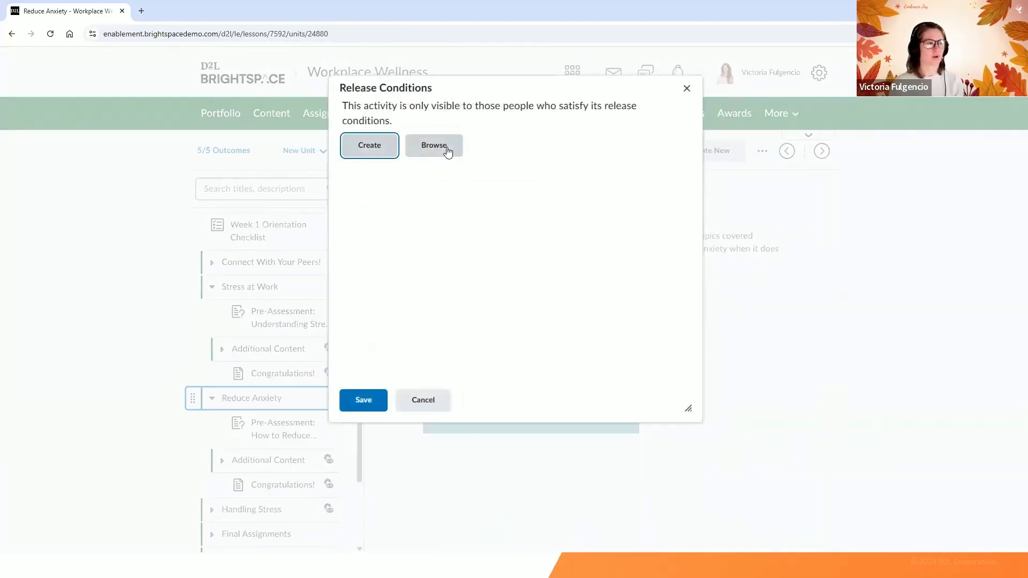
pyautogui.click(447, 148)
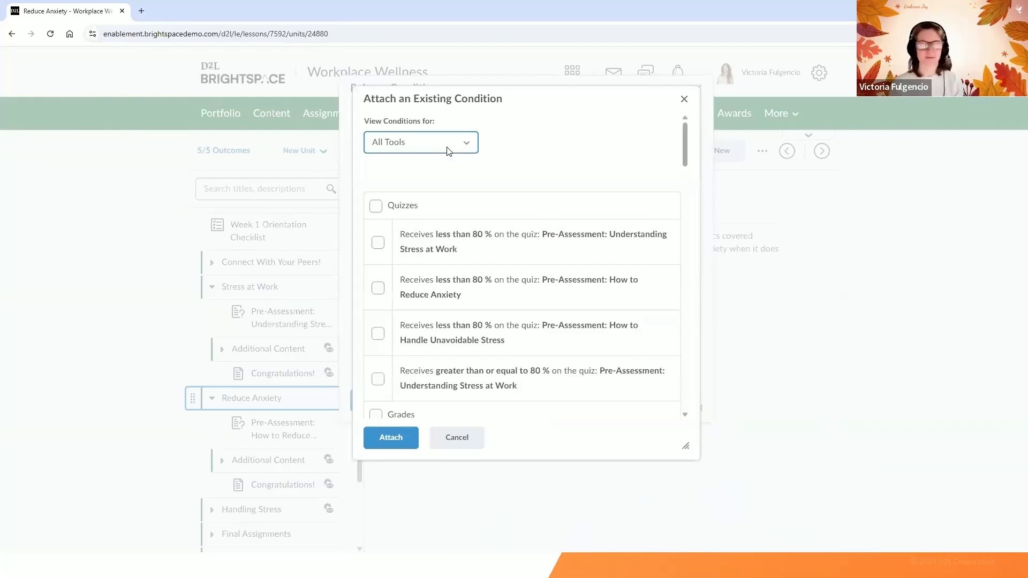
pyautogui.click(462, 438)
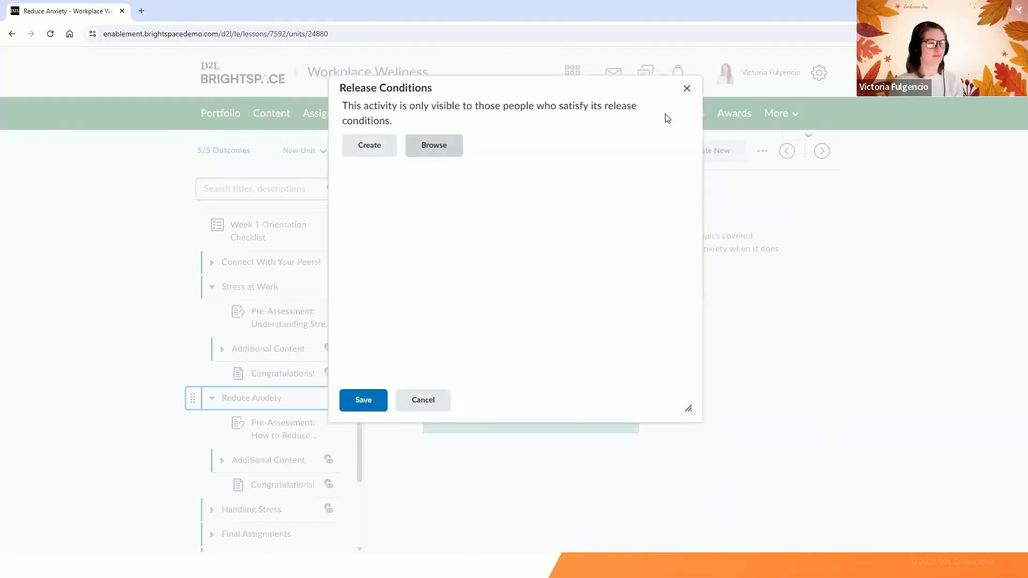
pyautogui.click(686, 89)
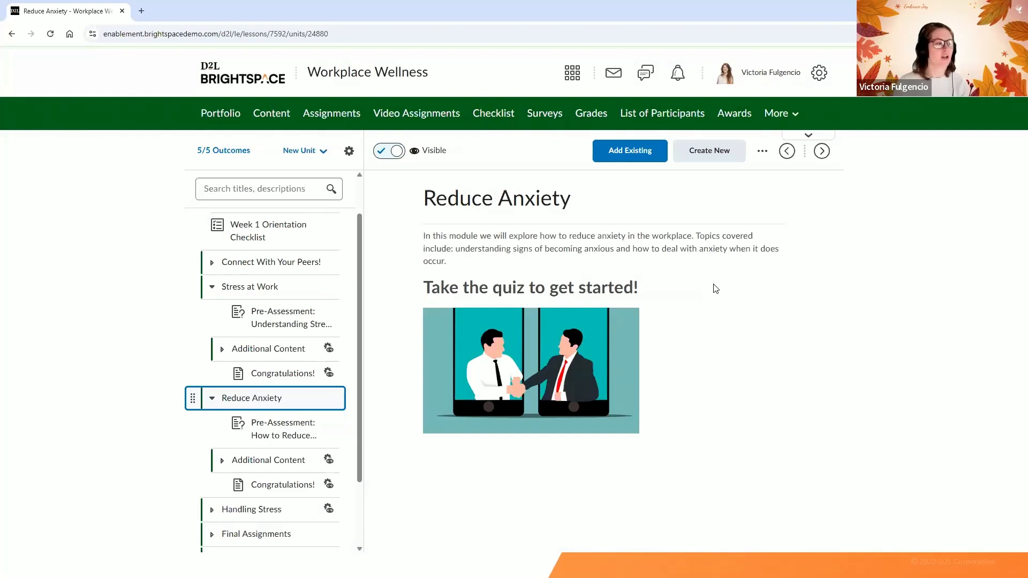
# Open the Pre-Assessment: How to Reduce Anxiety quiz and review the actions available for it, including release conditions and Set as Optional.
pyautogui.click(304, 426)
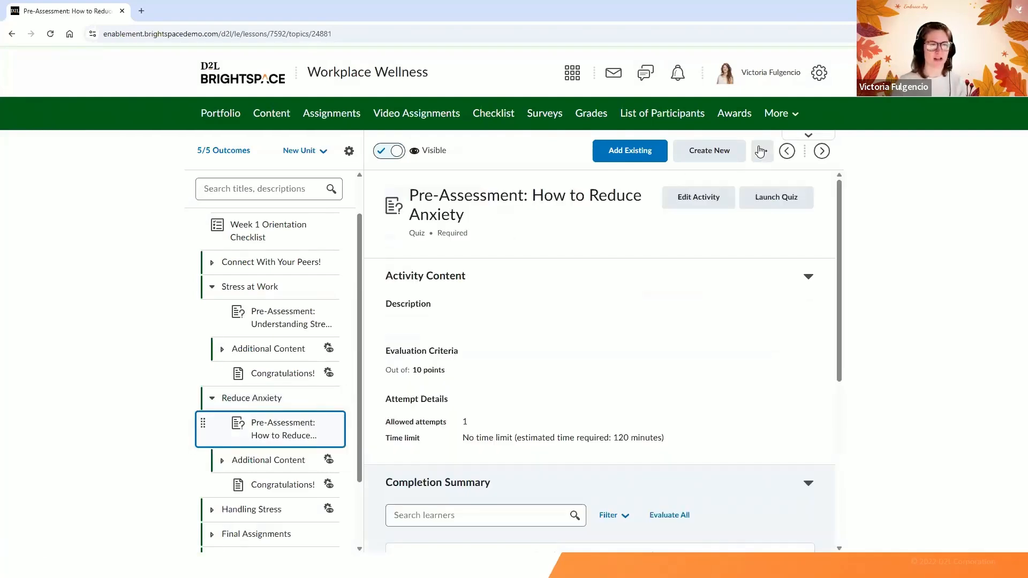
pyautogui.click(760, 152)
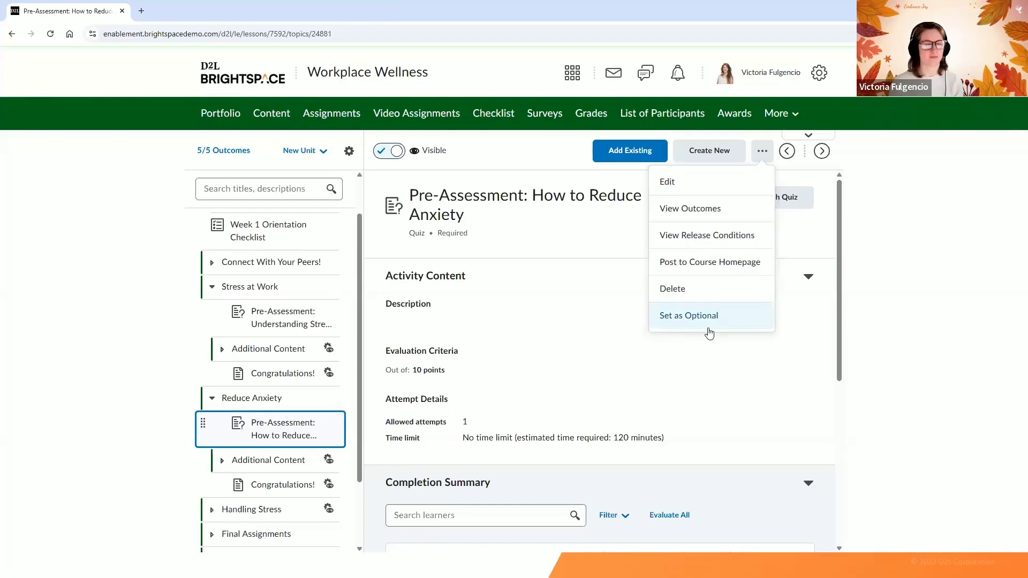
pyautogui.click(729, 382)
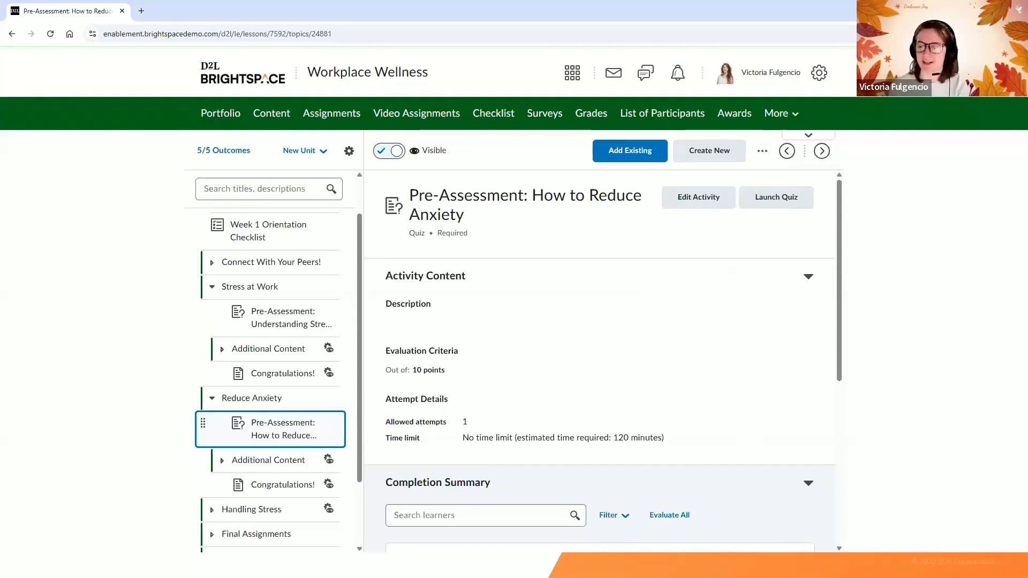
# Switch to the learner's browser window and check the personalised course banner and Welcome! announcement on the homepage.
pyautogui.hotkey('alt', 'Tab')
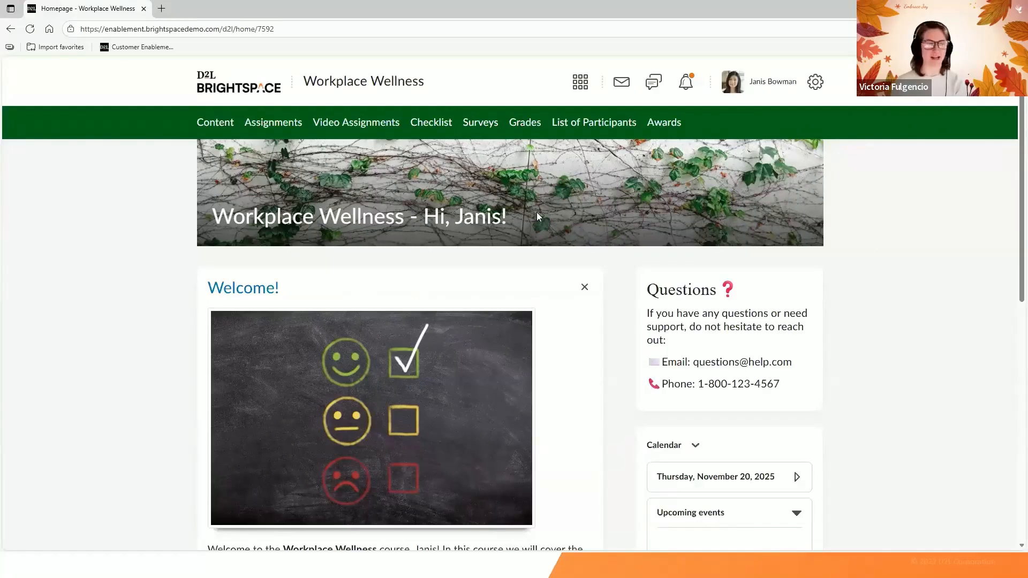
pyautogui.scroll(-2, 530, 278)
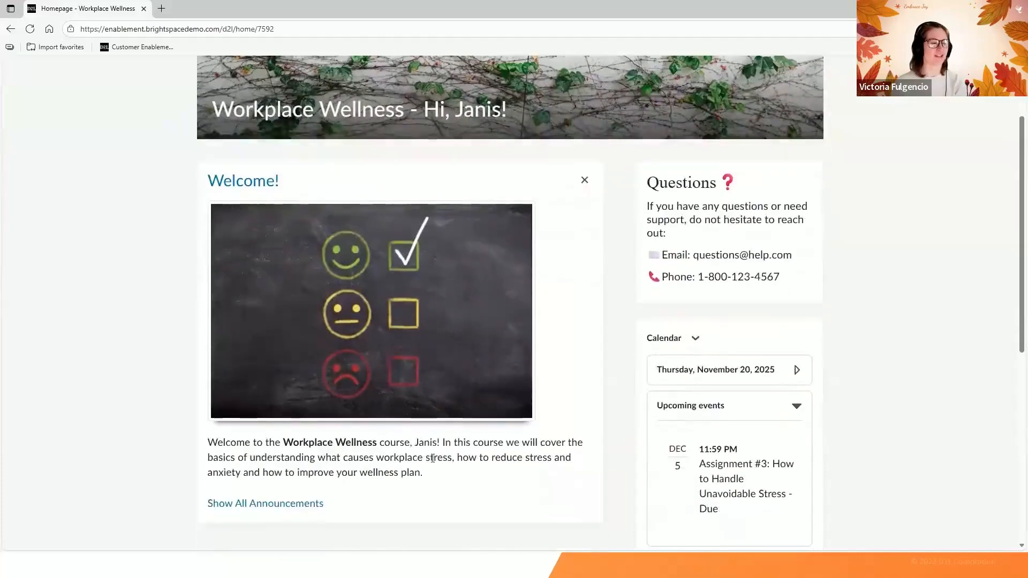
pyautogui.scroll(2, 433, 456)
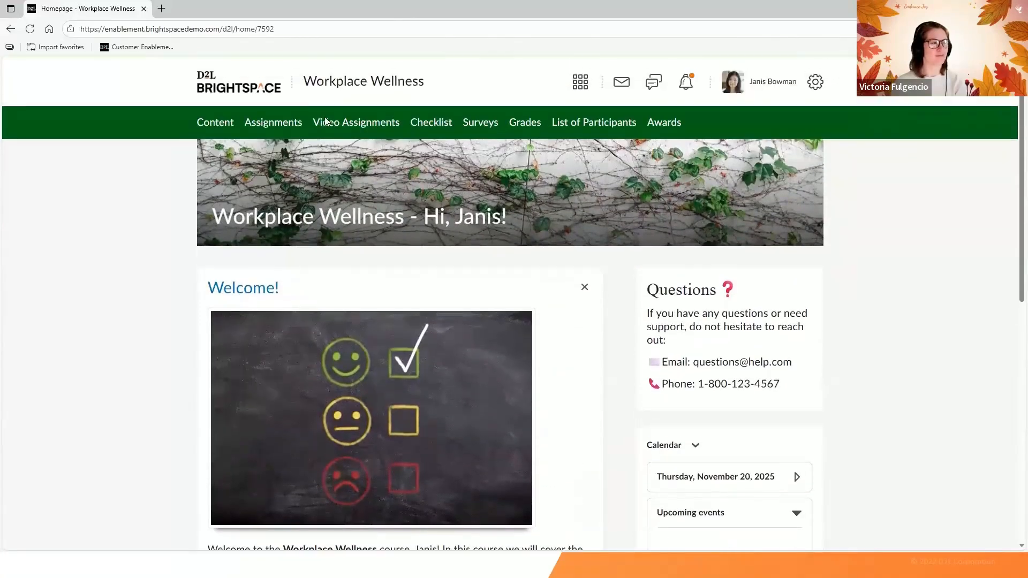
# Open the course content as the learner and expand the Connect With Your Peers!, Stress at Work and Reduce Anxiety units.
pyautogui.click(216, 124)
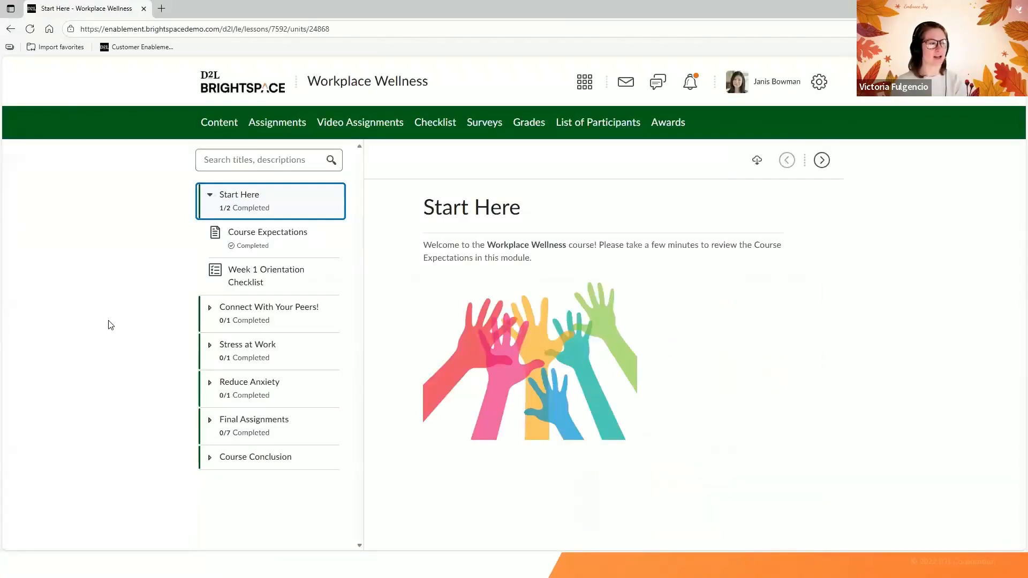
pyautogui.click(206, 308)
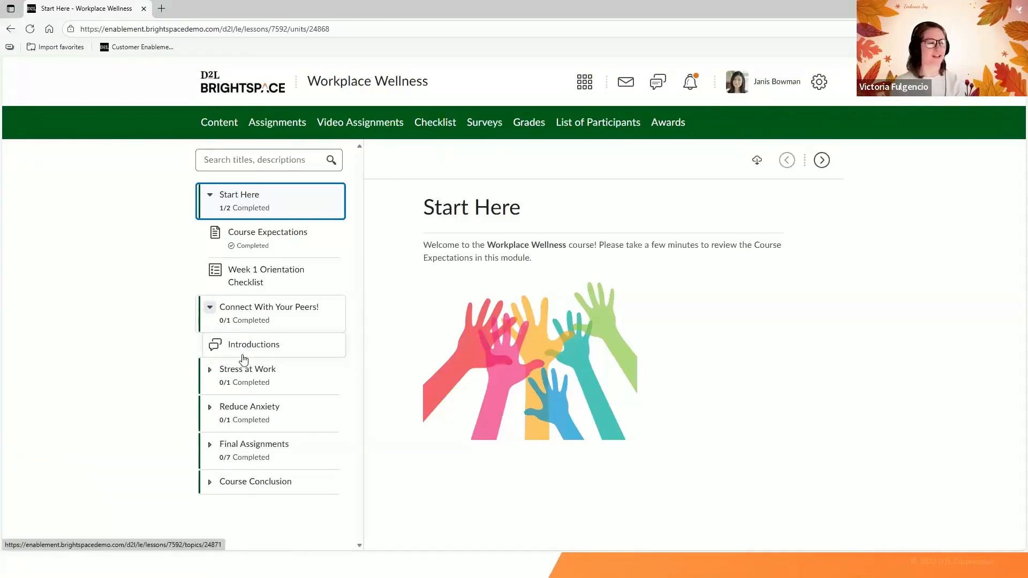
pyautogui.click(210, 375)
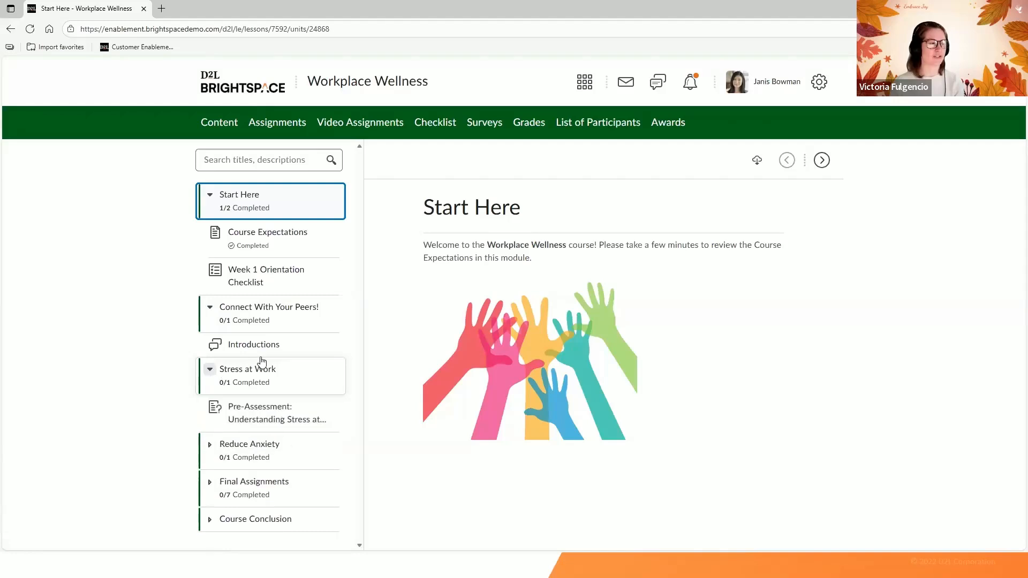
pyautogui.click(214, 453)
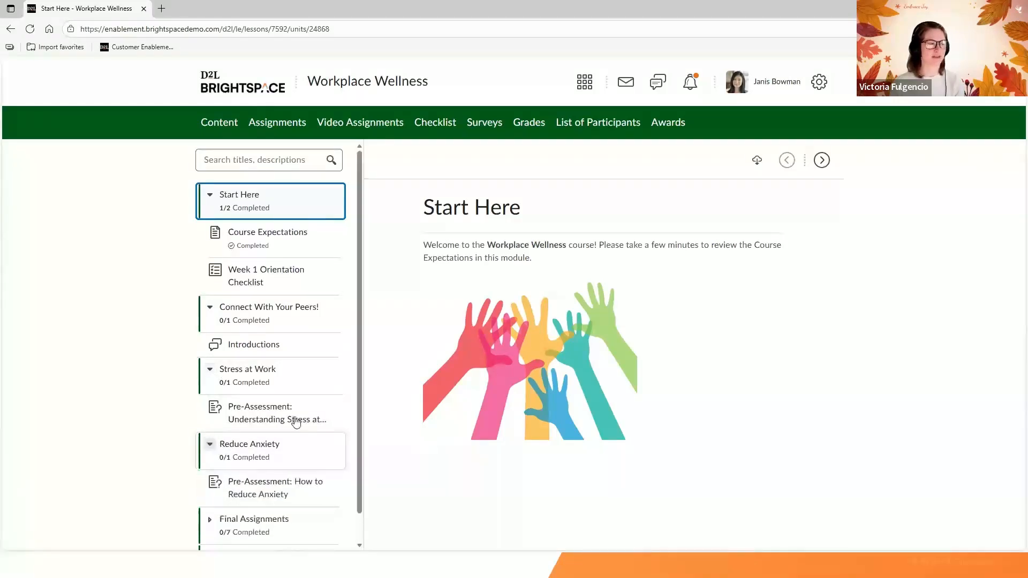
# Open the Pre-Assessment: Understanding Stress at Work quiz as the learner and start an attempt.
pyautogui.scroll(-1, 292, 407)
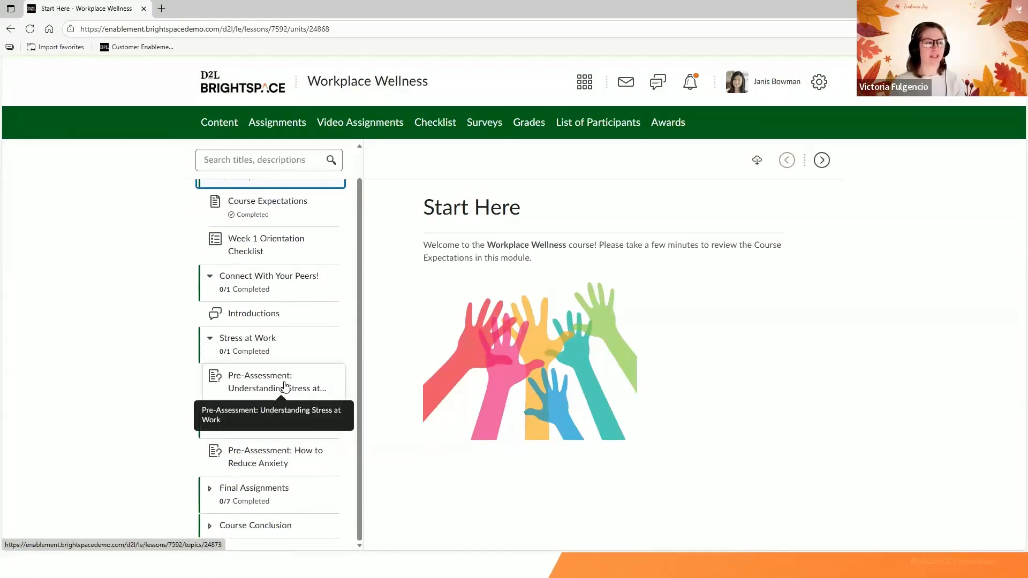
pyautogui.click(284, 387)
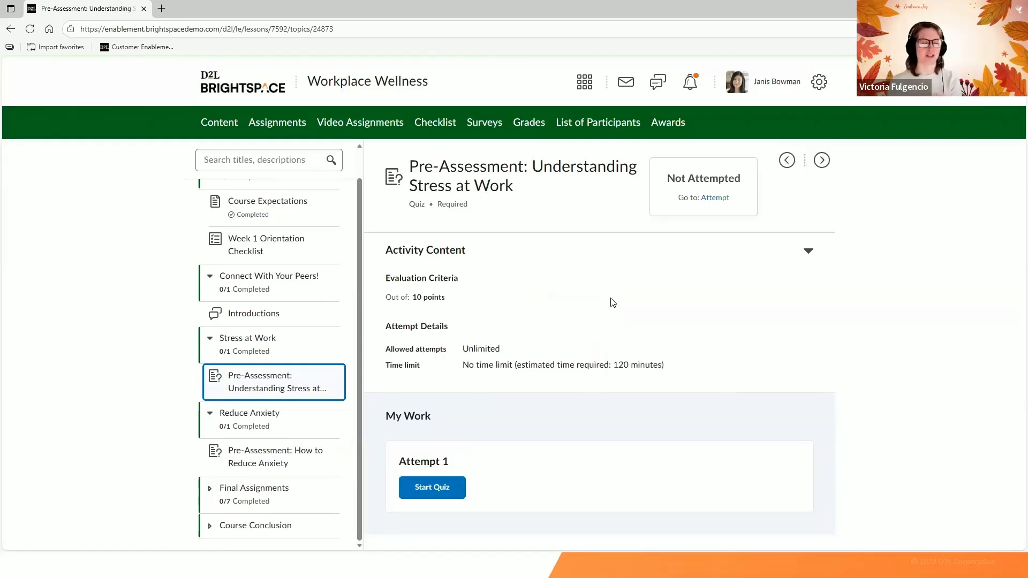
pyautogui.click(435, 488)
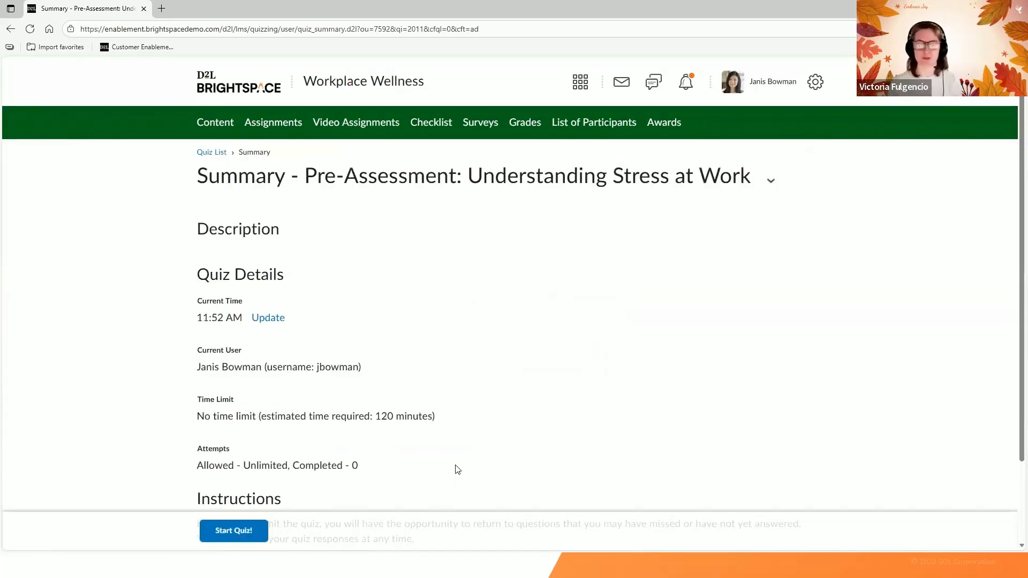
pyautogui.click(234, 531)
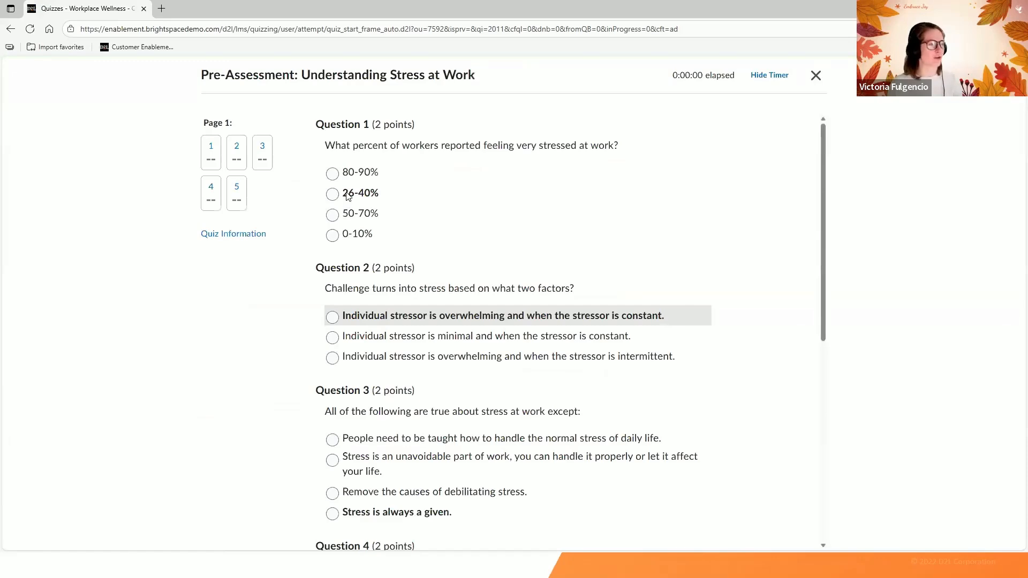
# Answer the five questions with 26-40%, overwhelming and constant stressor, stress is always a given, pressure and strain, and 75-90%.
pyautogui.click(348, 196)
pyautogui.click(363, 320)
pyautogui.scroll(-3, 369, 364)
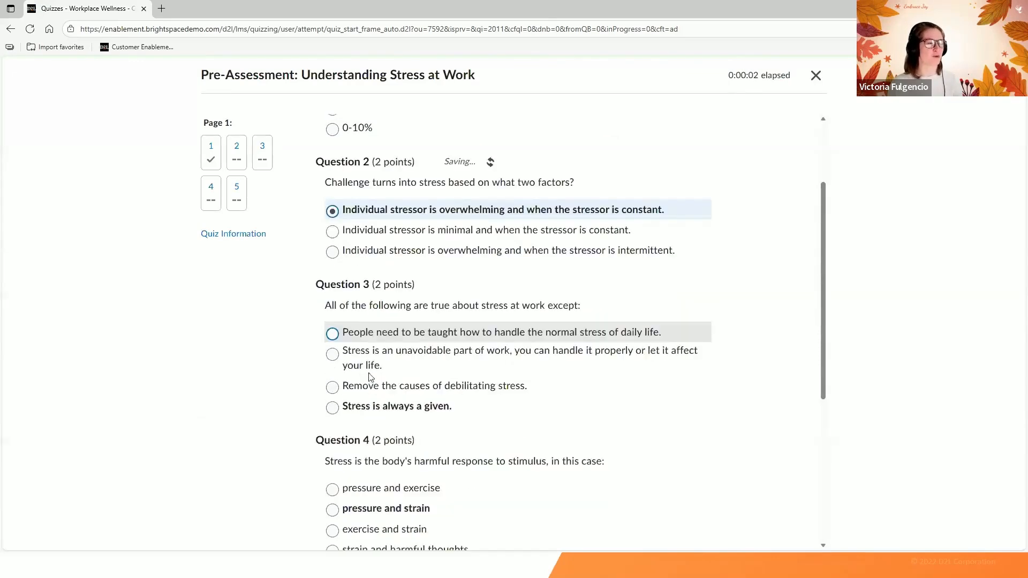
pyautogui.click(349, 352)
pyautogui.click(360, 456)
pyautogui.scroll(-5, 360, 456)
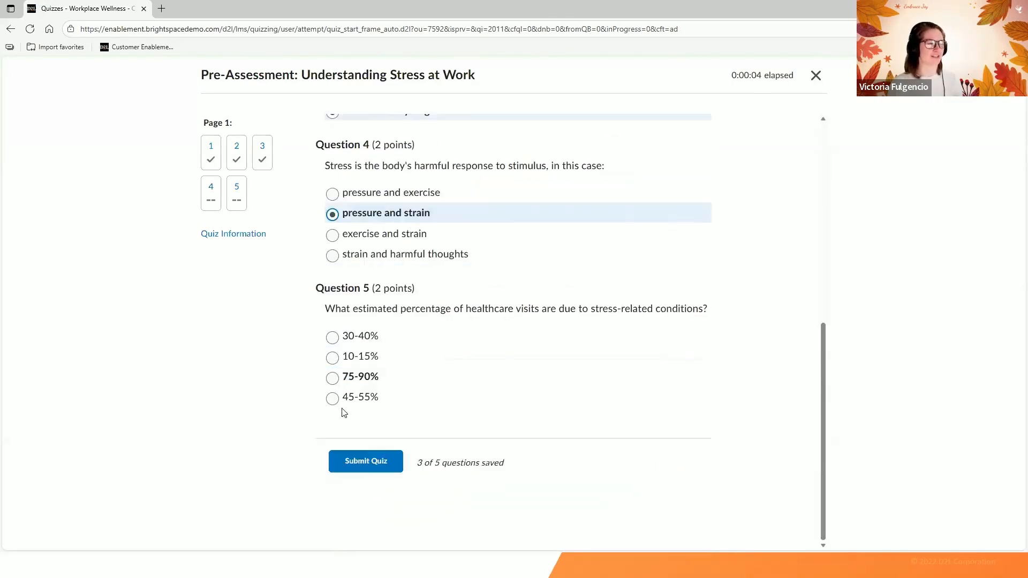
pyautogui.click(356, 378)
# Submit the quiz attempt, leave its results page and view the Congratulations! topic in the Stress at Work unit.
pyautogui.click(369, 464)
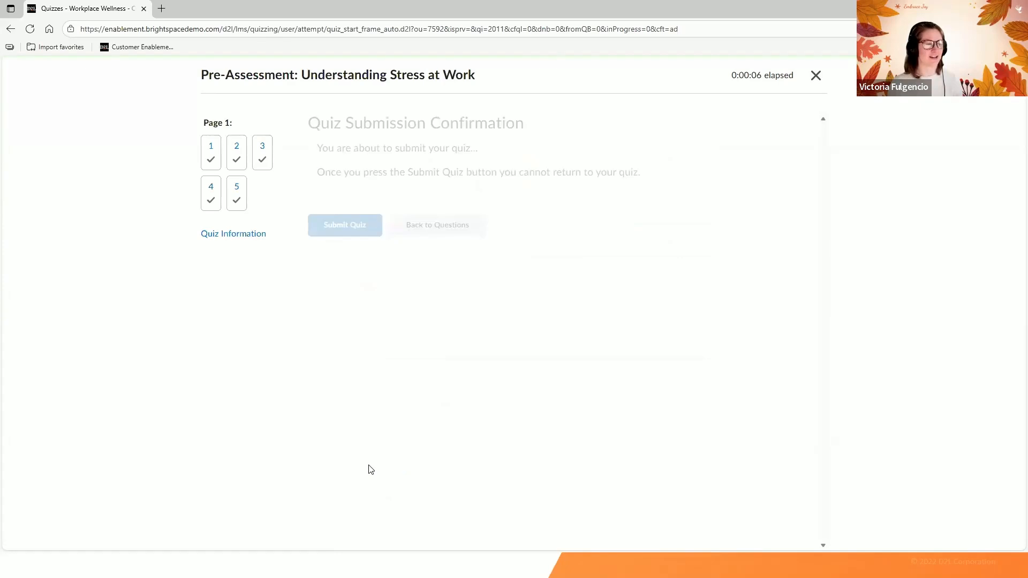
pyautogui.click(348, 234)
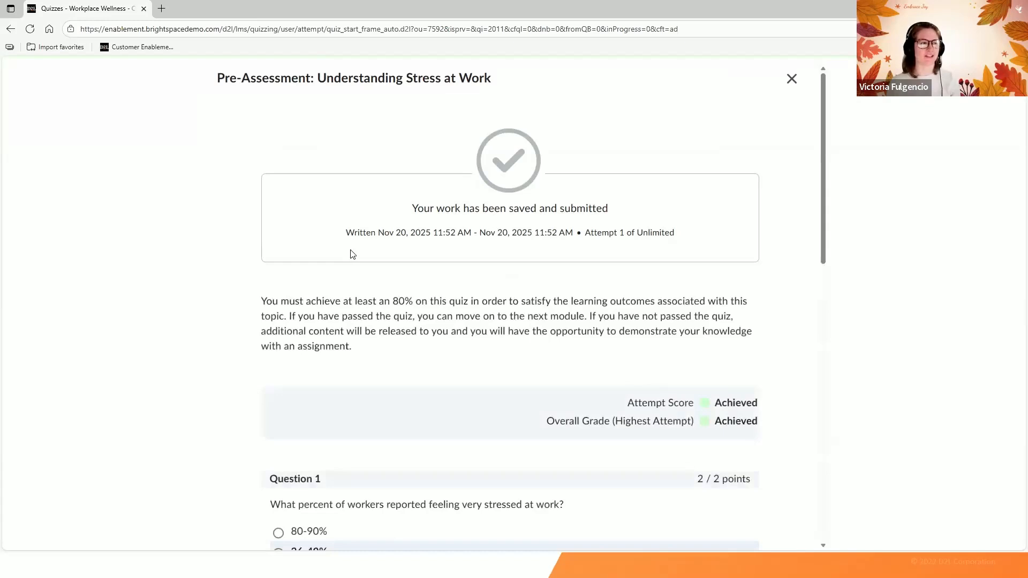
pyautogui.click(789, 85)
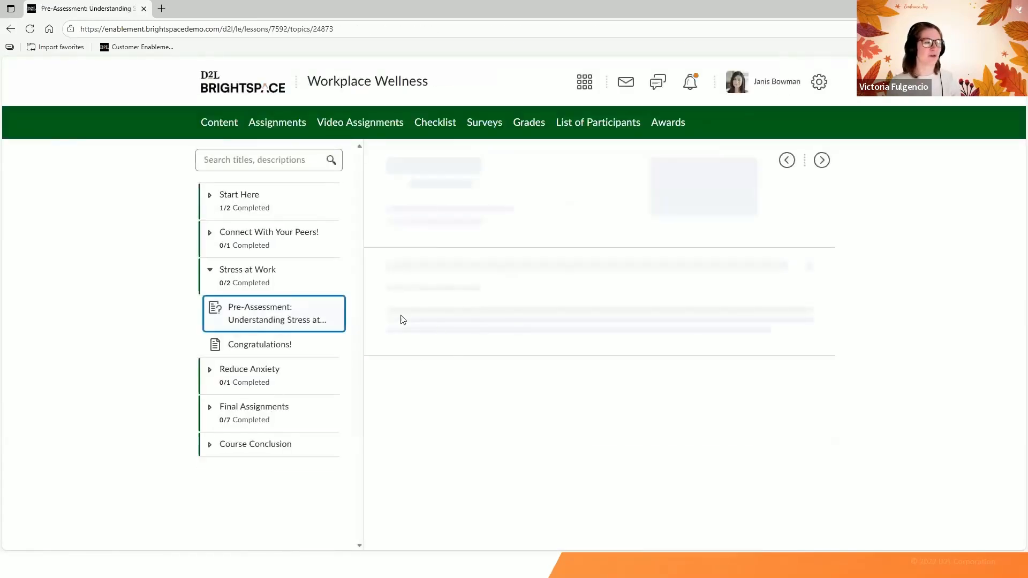
pyautogui.click(282, 348)
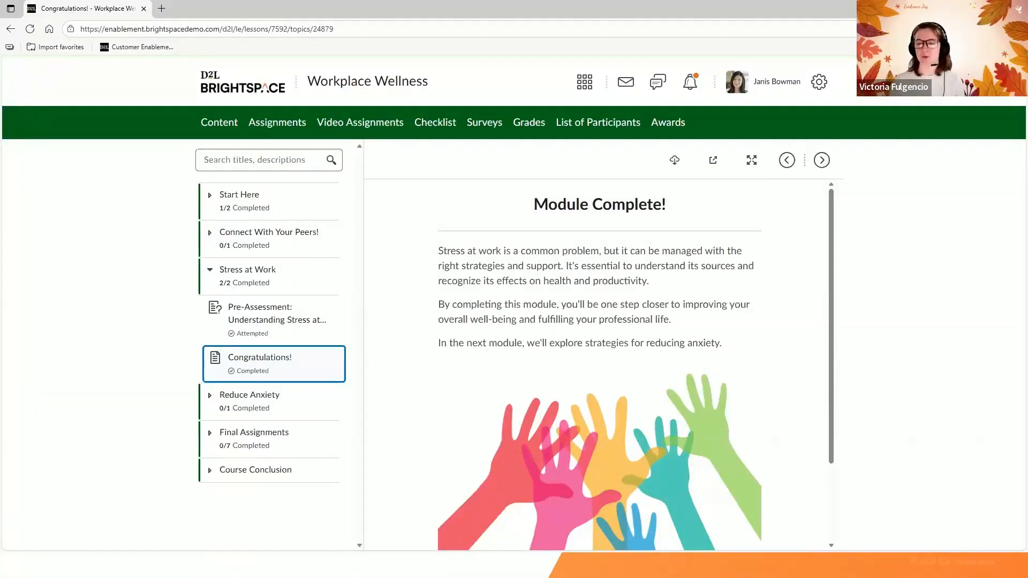
pyautogui.hotkey('alt', 'Tab')
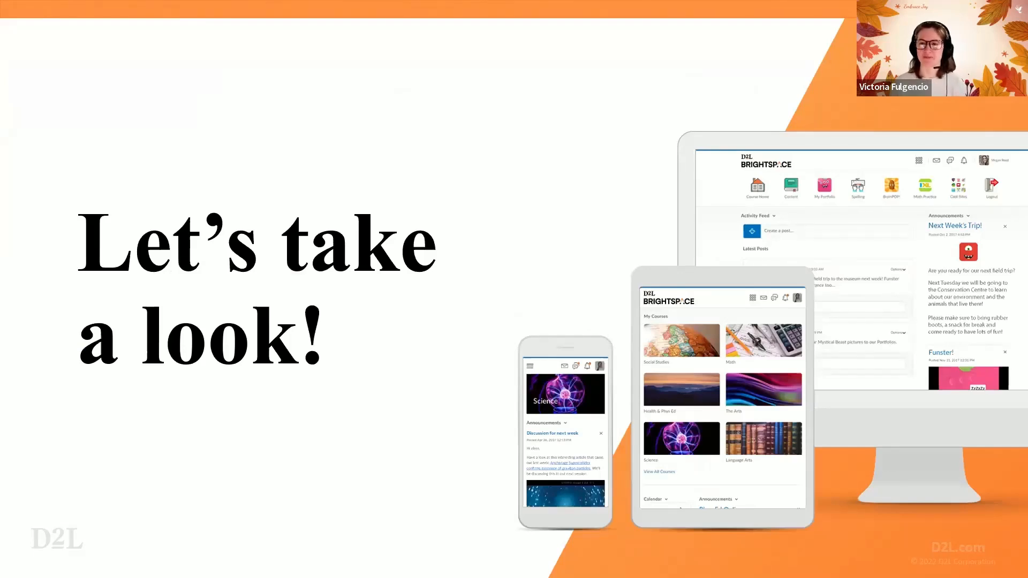
pyautogui.press('Right')
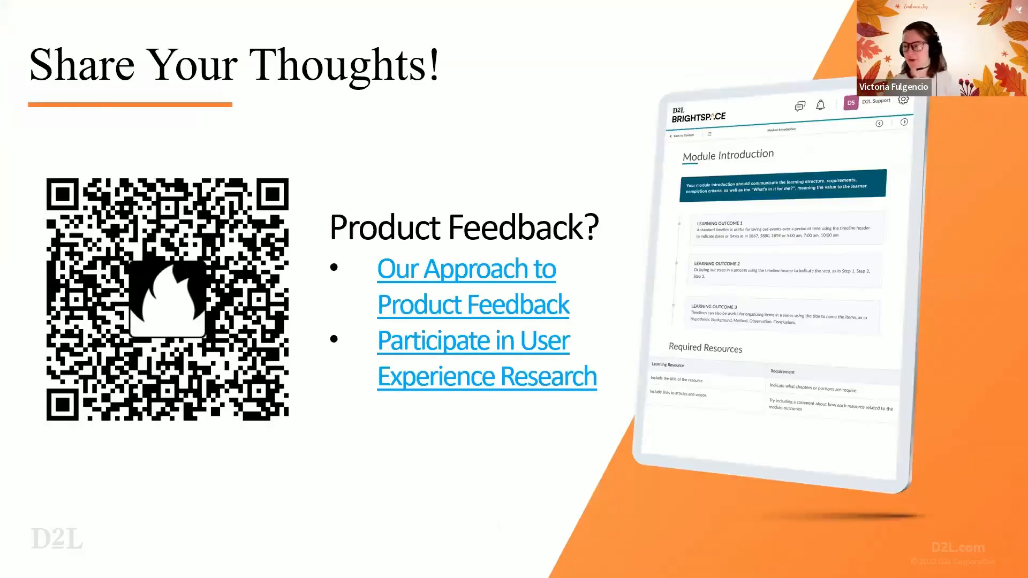